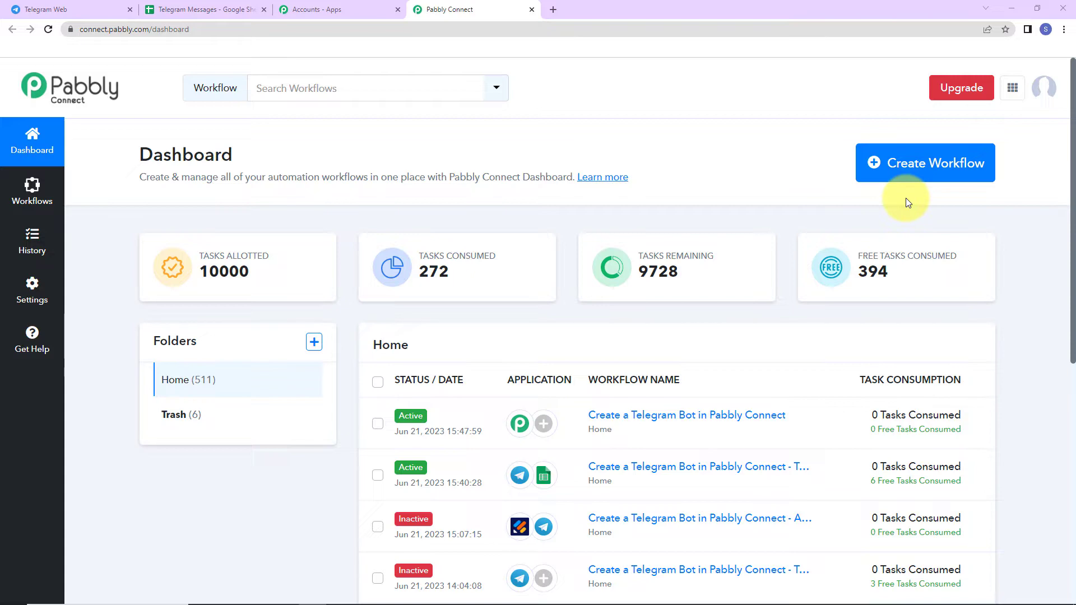
Create a new workflow named 'Send Telegram Messages from Google Sheets Automatically'
{"action": "left_click", "coordinate": [901, 165]}
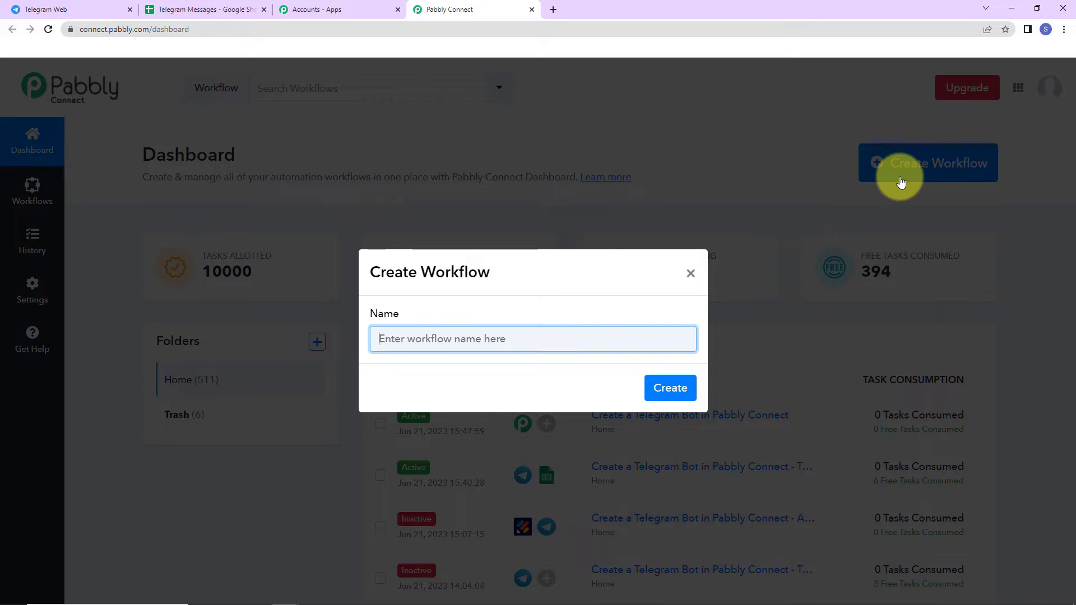
{"action": "type", "text": "Send Telegram Messages from Google Sheets Automatically"}
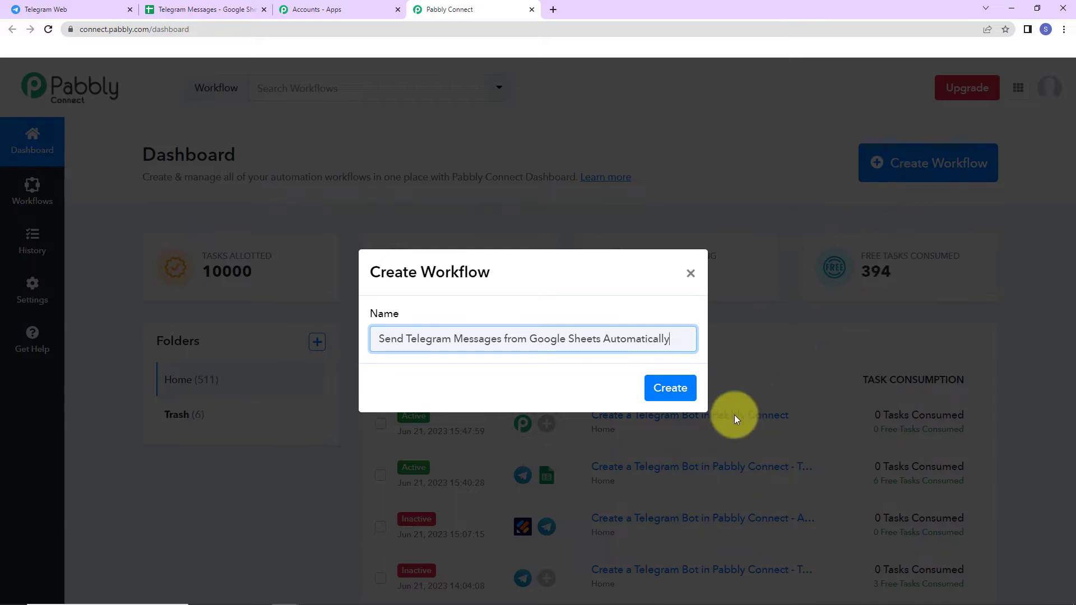
{"action": "left_click", "coordinate": [670, 388]}
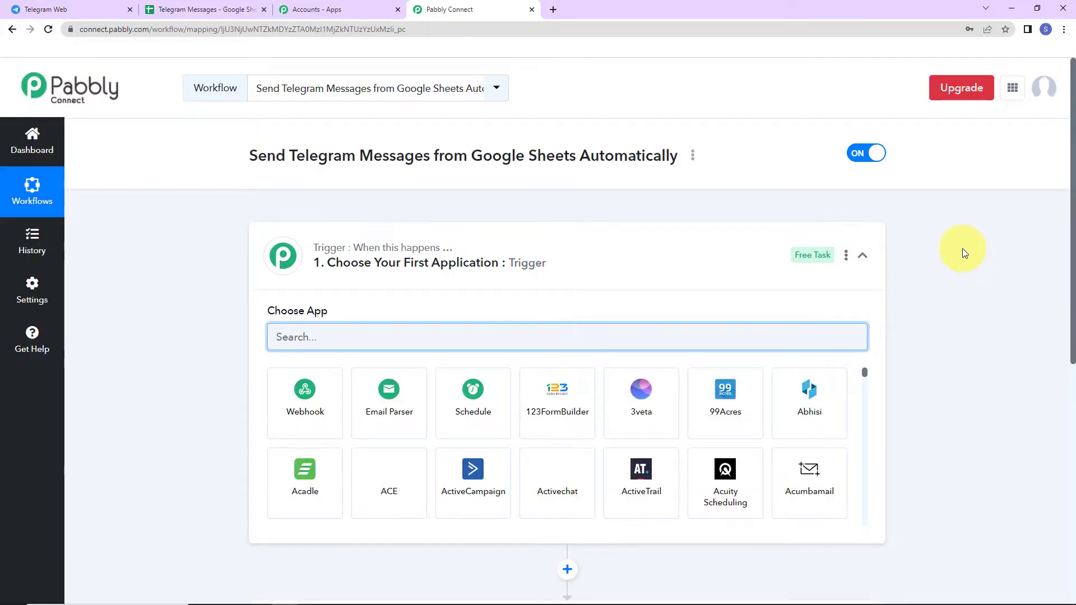
Set the trigger app to Google Sheets with the New or Updated Spreadsheet Row event
{"action": "scroll", "coordinate": [538, 538], "scroll_direction": "down", "scroll_amount": 2}
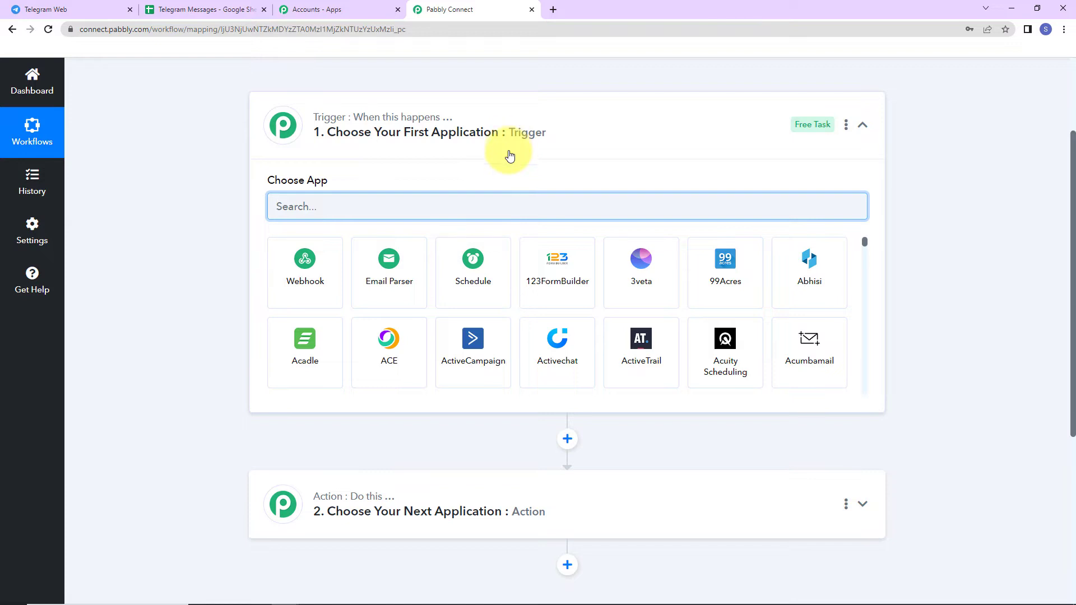
{"action": "scroll", "coordinate": [509, 157], "scroll_direction": "up", "scroll_amount": 3}
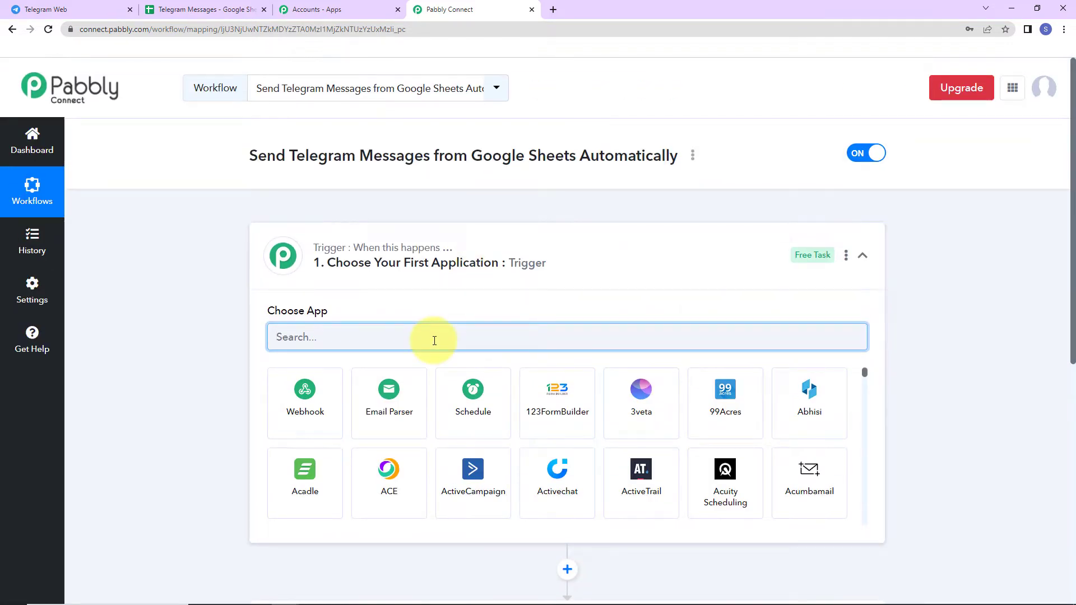
{"action": "type", "text": "google"}
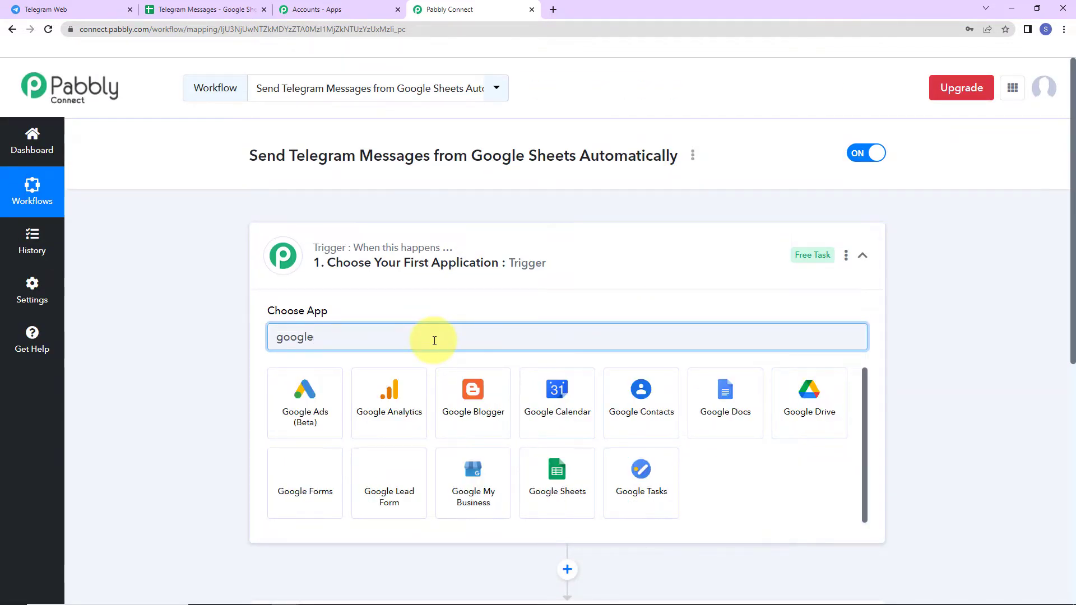
{"action": "left_click", "coordinate": [545, 488]}
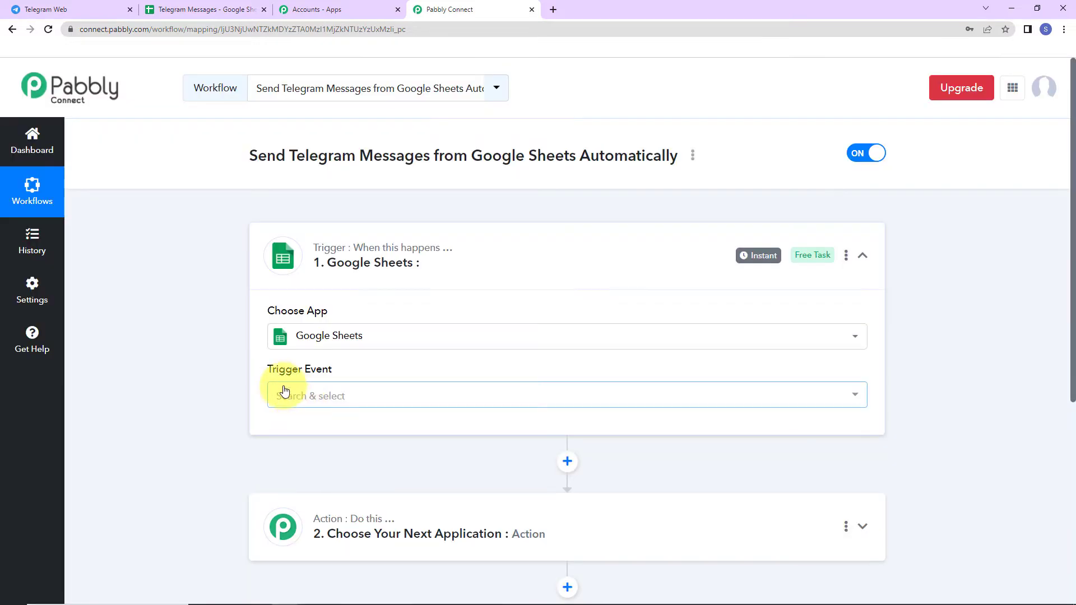
{"action": "mouse_move", "coordinate": [328, 369]}
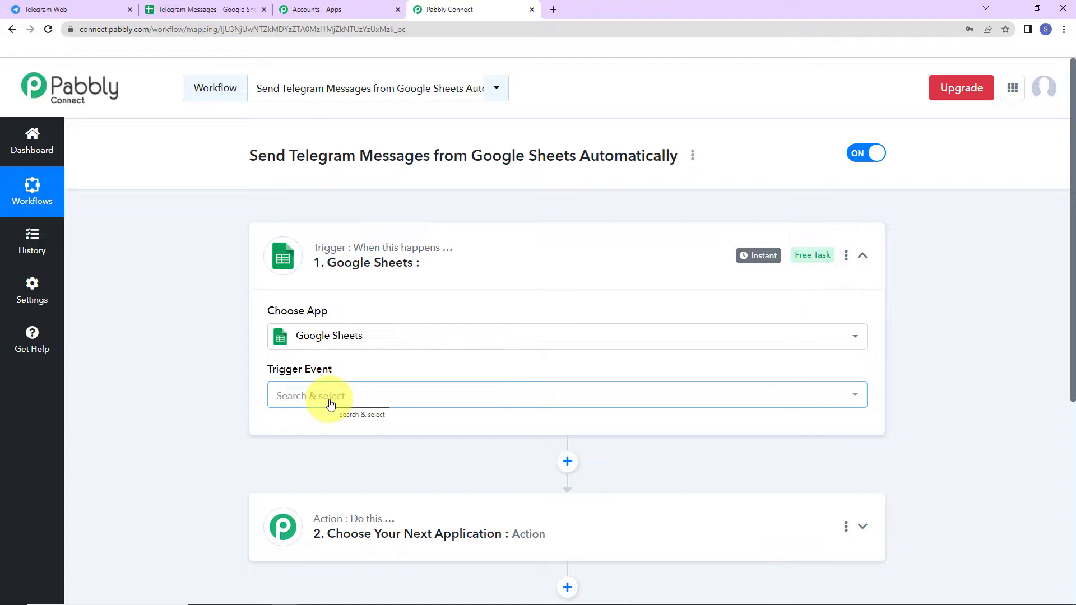
{"action": "left_click", "coordinate": [330, 400]}
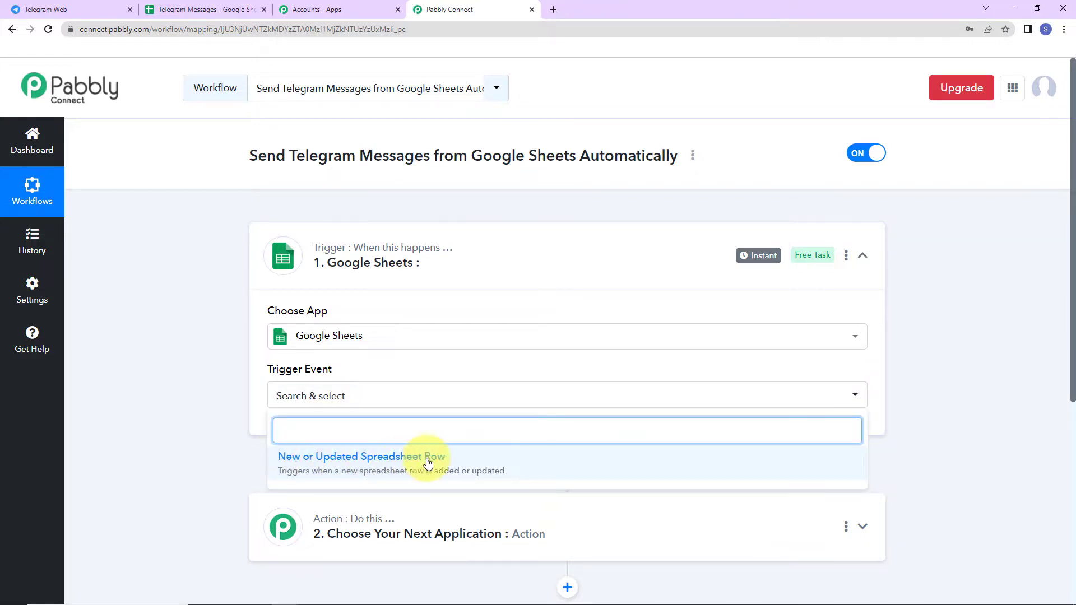
{"action": "left_click", "coordinate": [428, 463]}
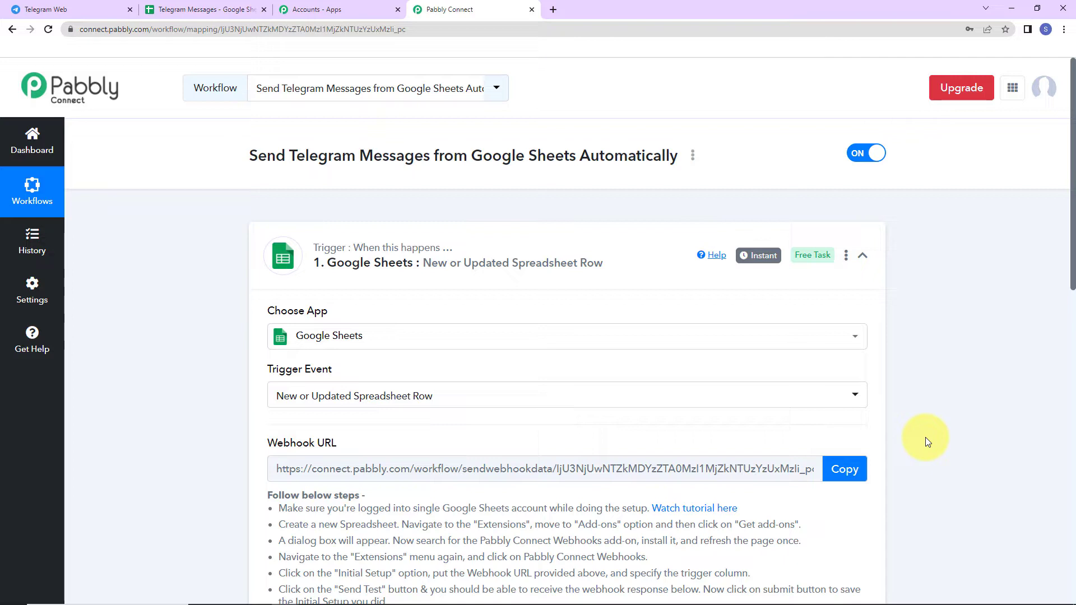
Copy the trigger's webhook URL so Pabbly waits for a response, then view the Telegram Messages sheet
{"action": "key", "text": "ctrl+2"}
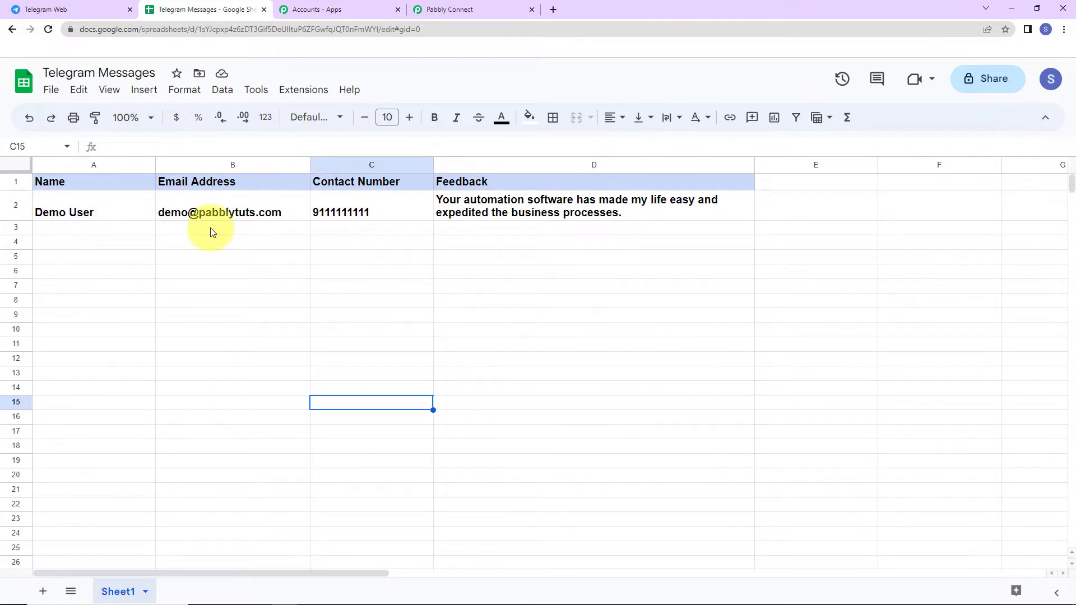
{"action": "left_click", "coordinate": [465, 10]}
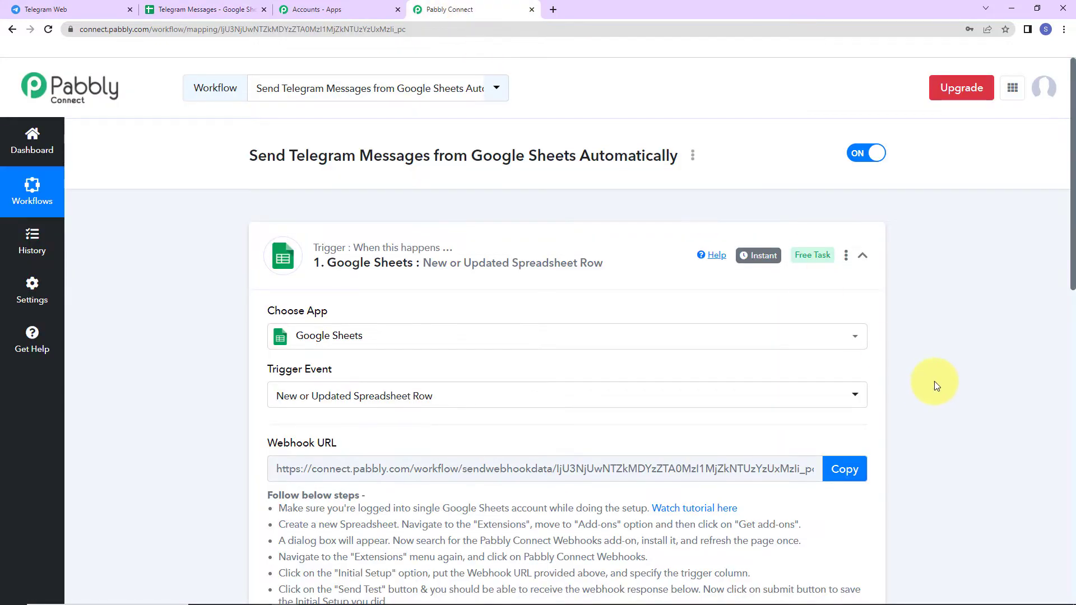
{"action": "scroll", "coordinate": [932, 381], "scroll_direction": "down", "scroll_amount": 5}
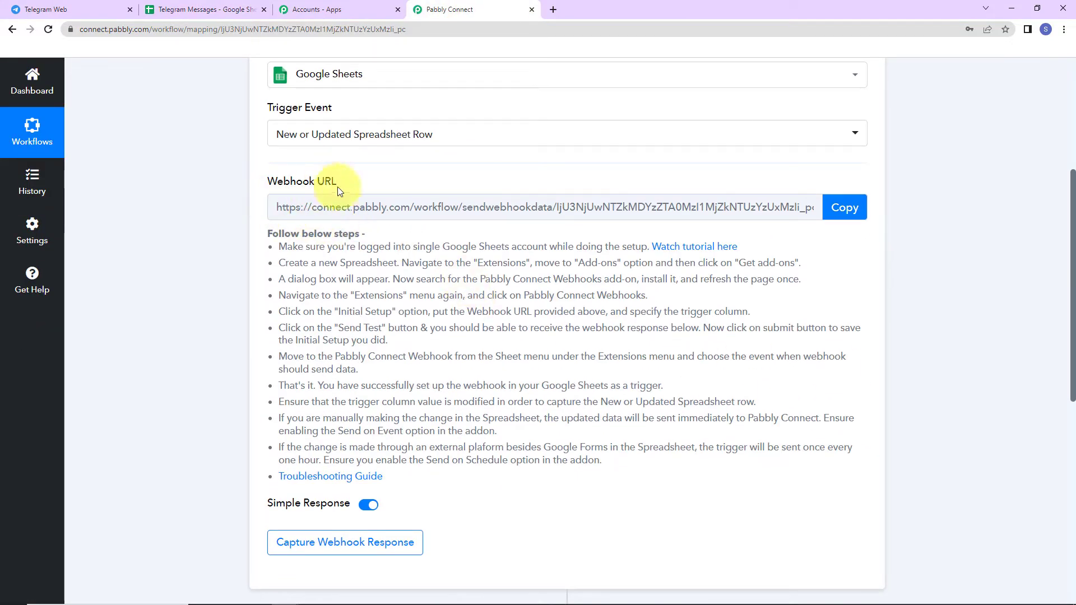
{"action": "left_click", "coordinate": [857, 219]}
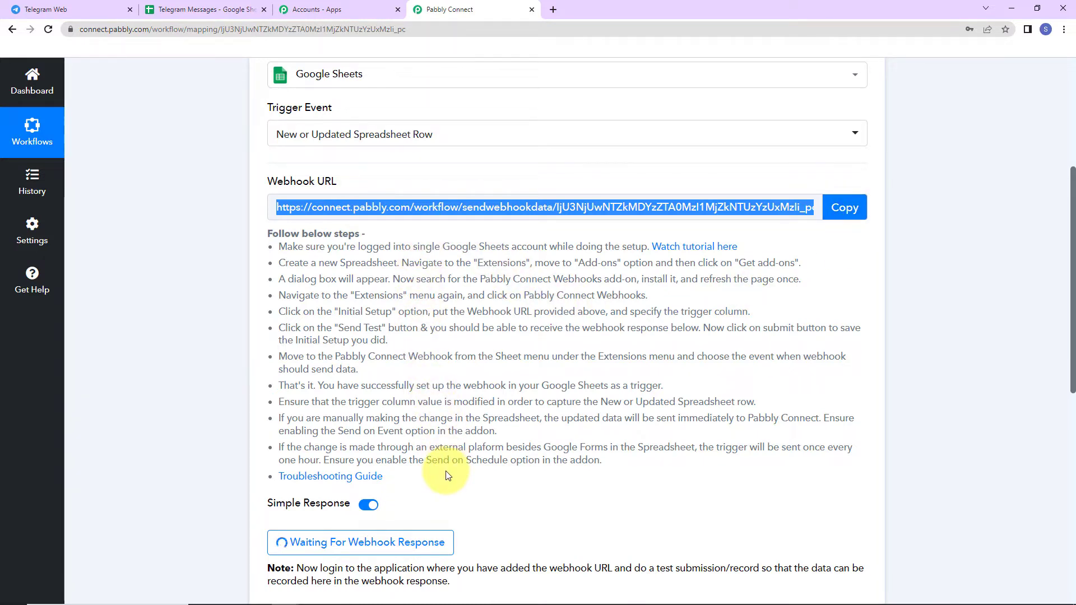
{"action": "left_click", "coordinate": [194, 14]}
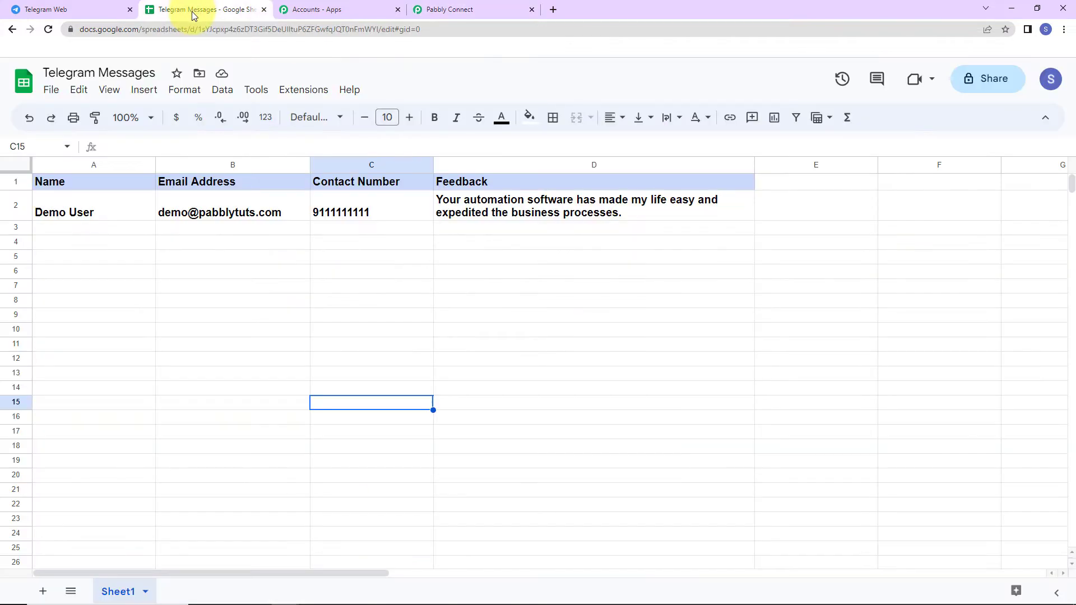
Confirm the Pabbly Connect Webhooks add-on is installed via Get add-ons, then reload the spreadsheet
{"action": "left_click", "coordinate": [314, 92]}
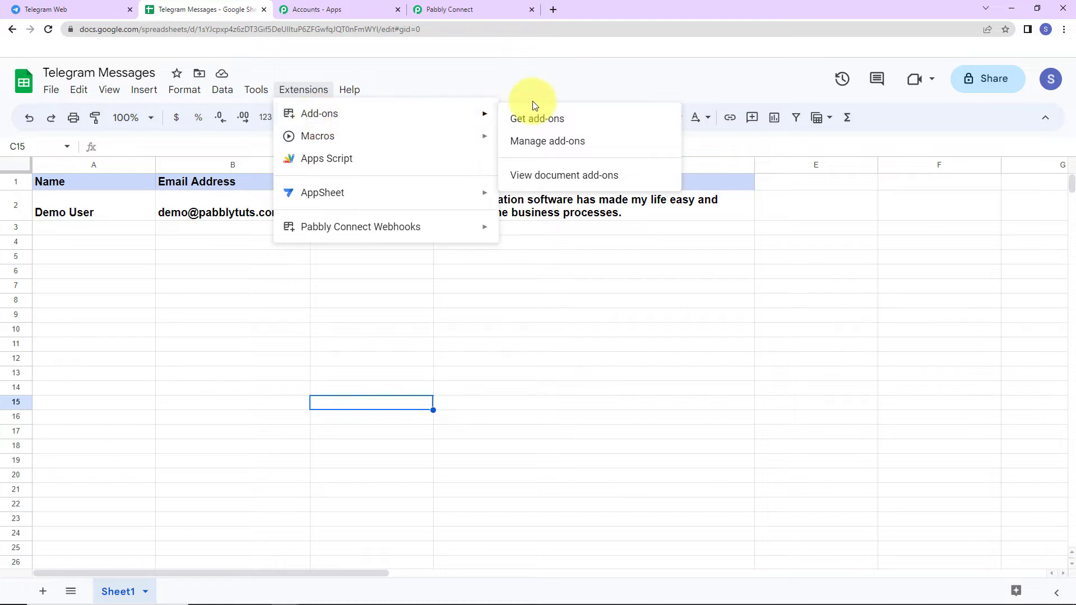
{"action": "mouse_move", "coordinate": [496, 120]}
{"action": "left_click", "coordinate": [536, 117]}
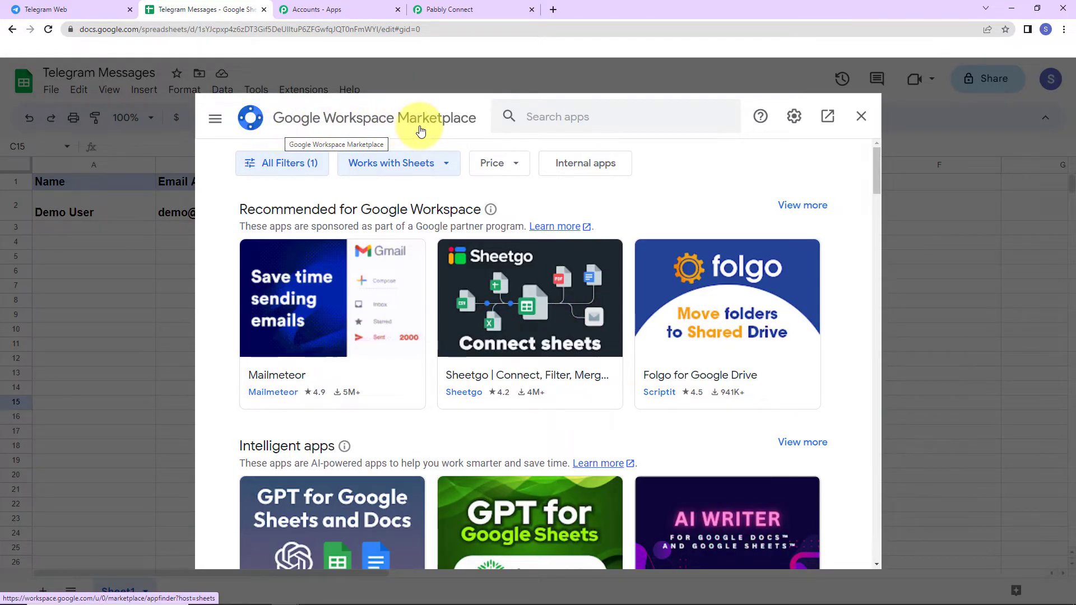
{"action": "left_click", "coordinate": [569, 120]}
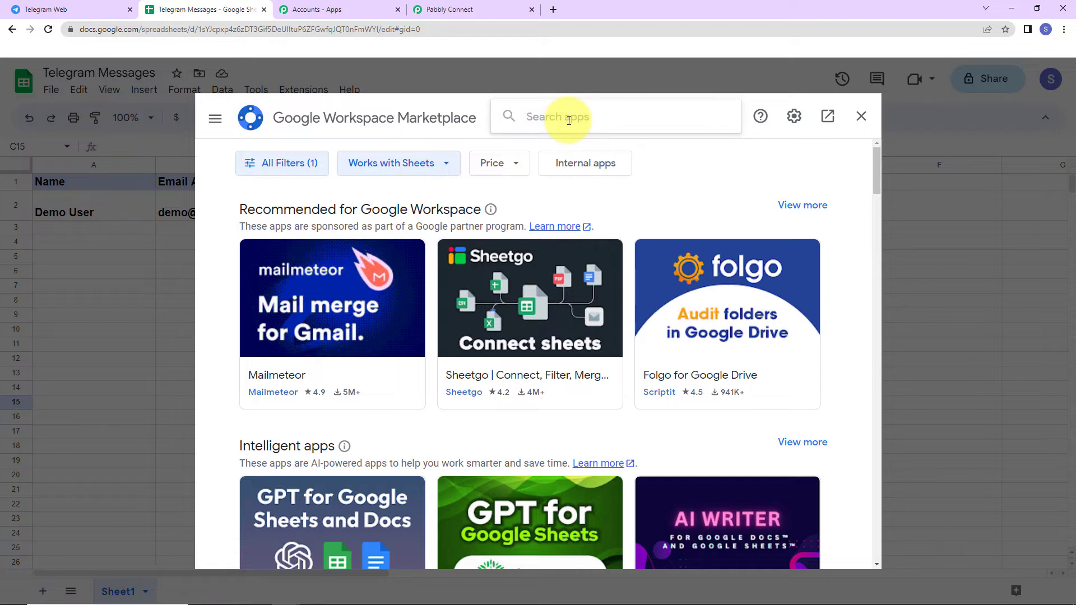
{"action": "type", "text": "Pabbly co"}
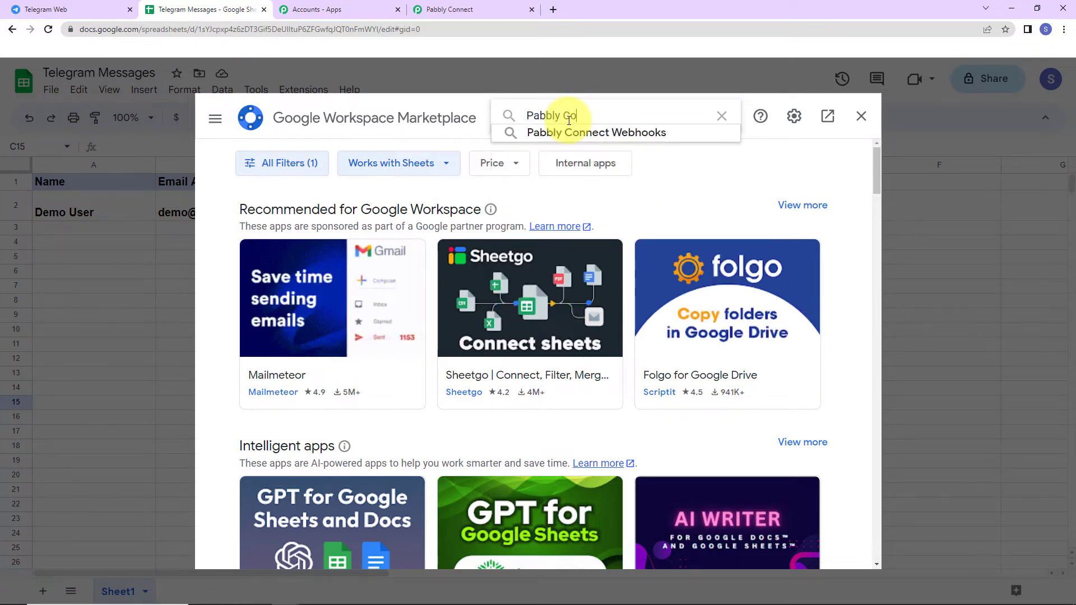
{"action": "left_click", "coordinate": [579, 130]}
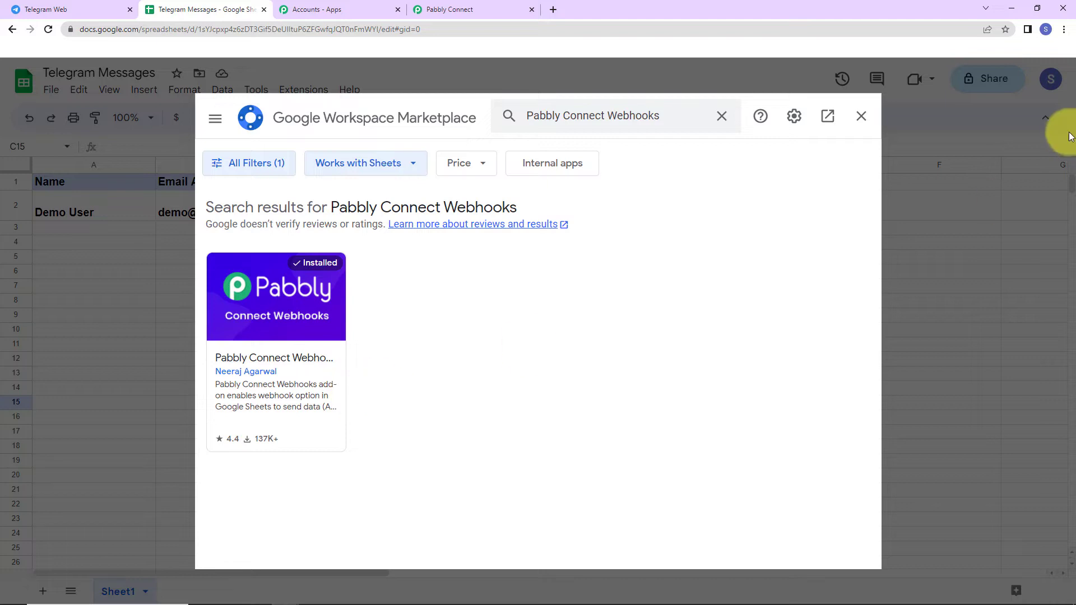
{"action": "left_click", "coordinate": [861, 116]}
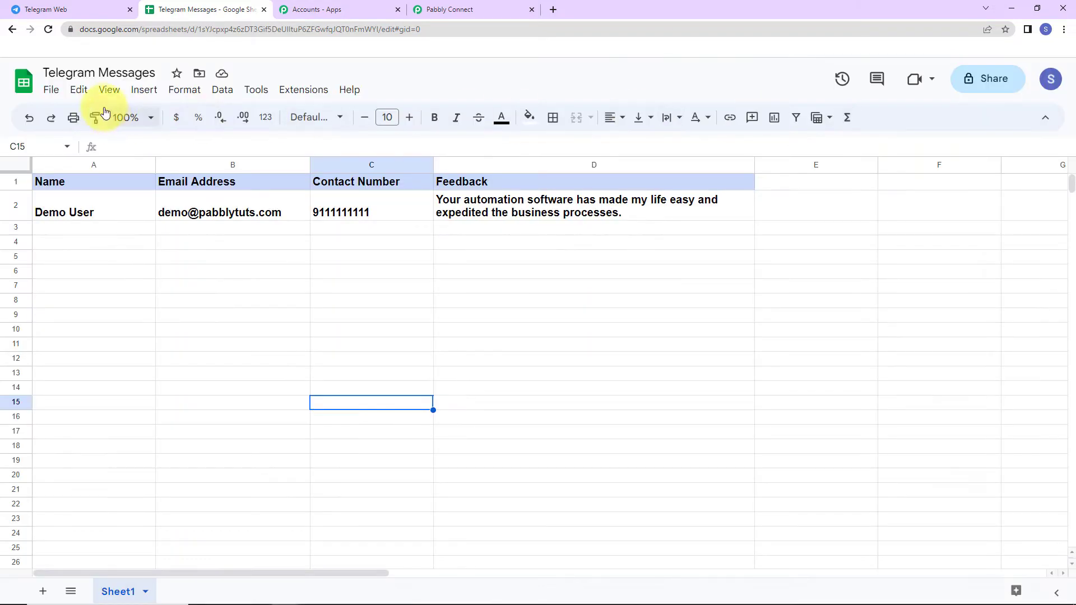
{"action": "left_click", "coordinate": [48, 29]}
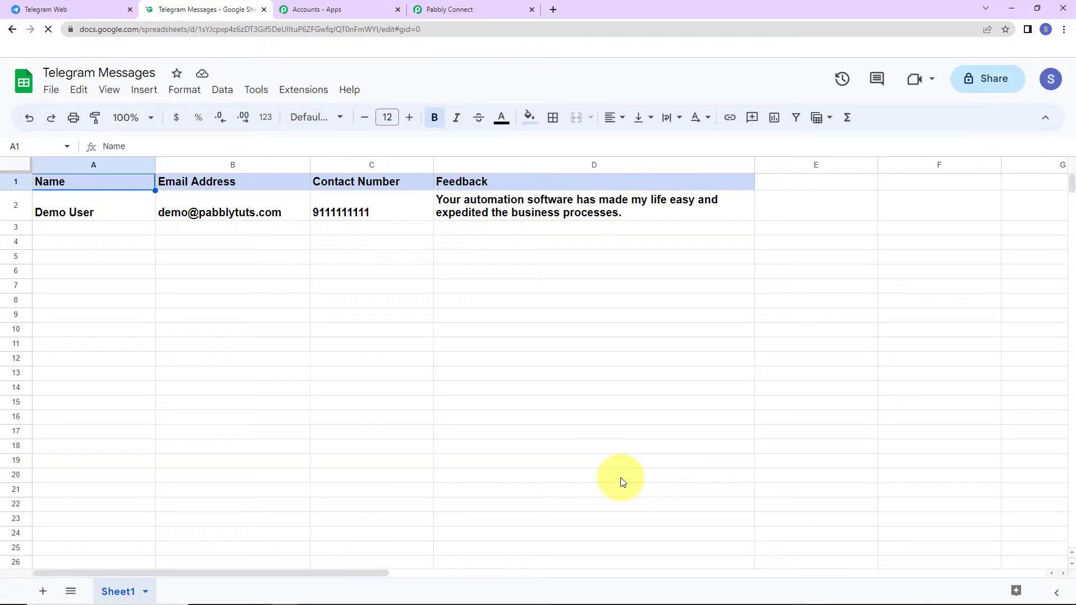
Open the Pabbly Connect Webhooks Initial Setup form, then go back to the workflow's webhook URL
{"action": "left_click", "coordinate": [296, 91]}
{"action": "mouse_move", "coordinate": [301, 239]}
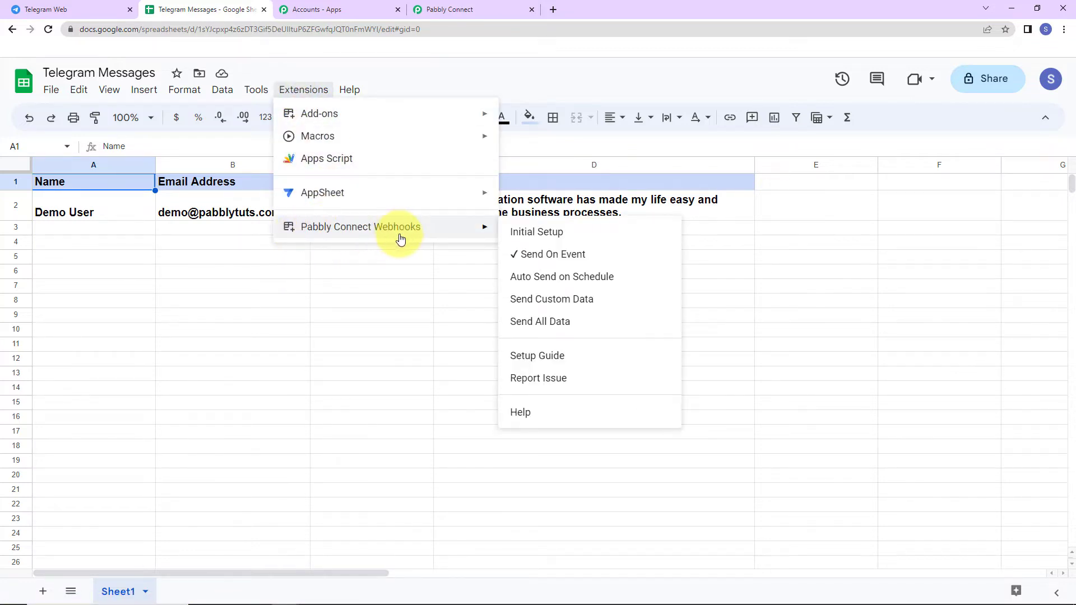
{"action": "left_click", "coordinate": [539, 235]}
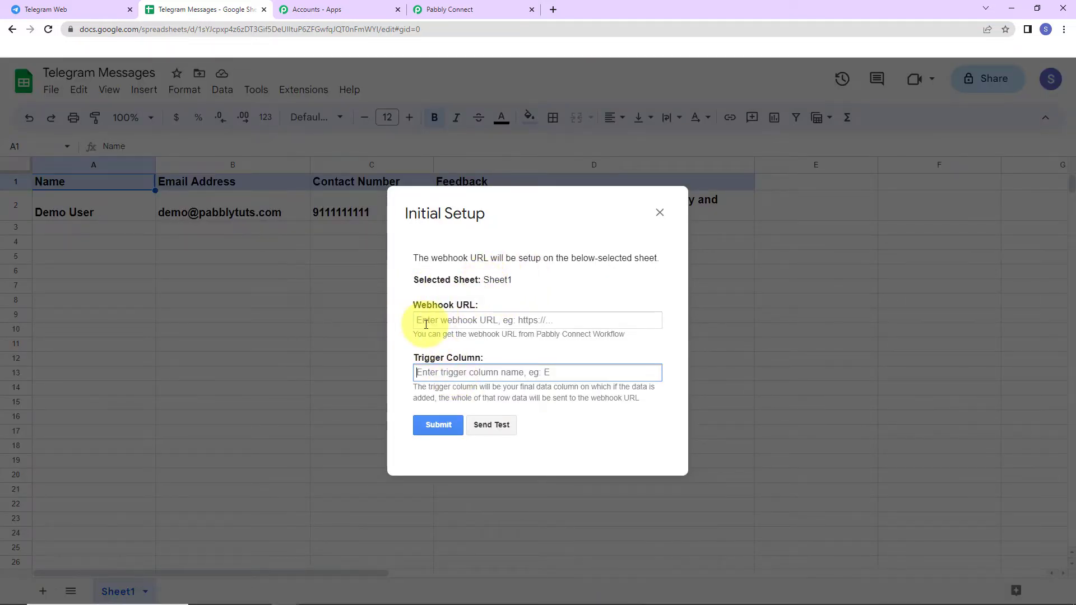
{"action": "left_click", "coordinate": [448, 10]}
Paste the workflow's webhook URL into the add-on's Initial Setup form
{"action": "left_click", "coordinate": [845, 207]}
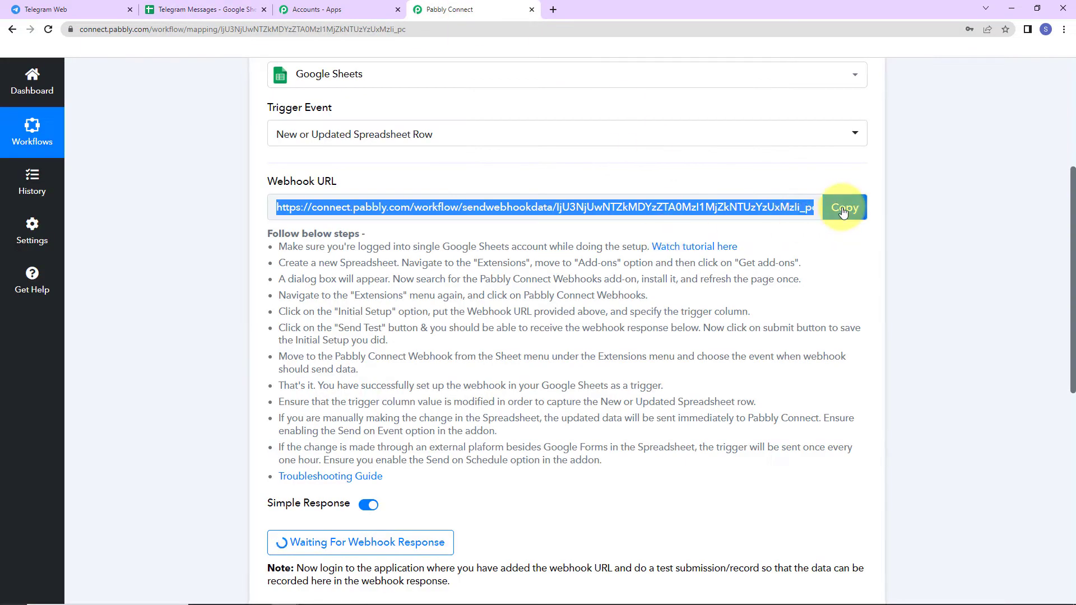
{"action": "left_click", "coordinate": [179, 10]}
{"action": "left_click", "coordinate": [474, 322]}
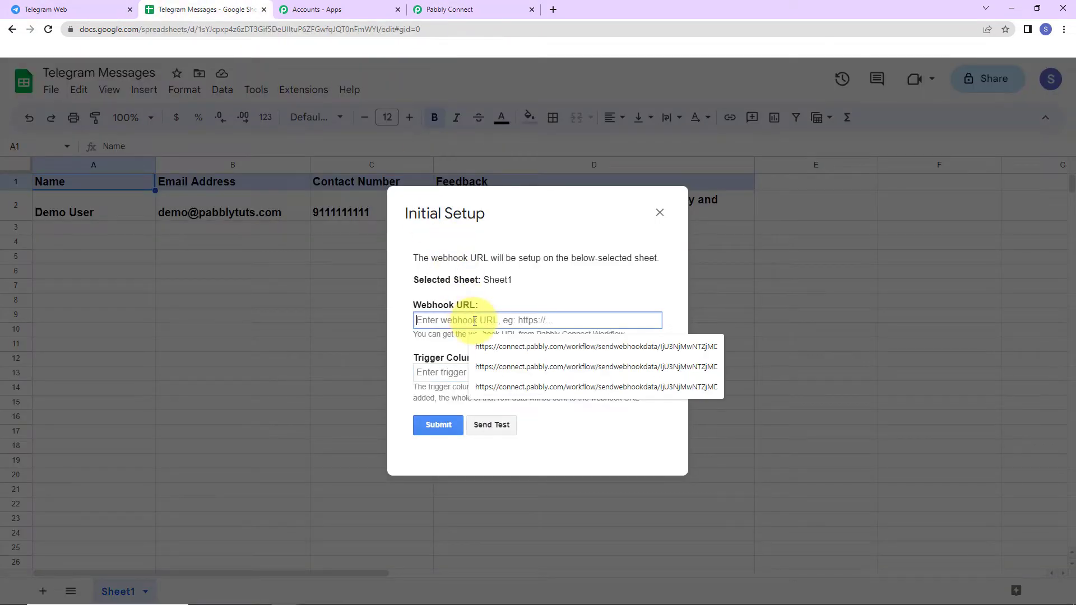
{"action": "key", "text": "ctrl+v"}
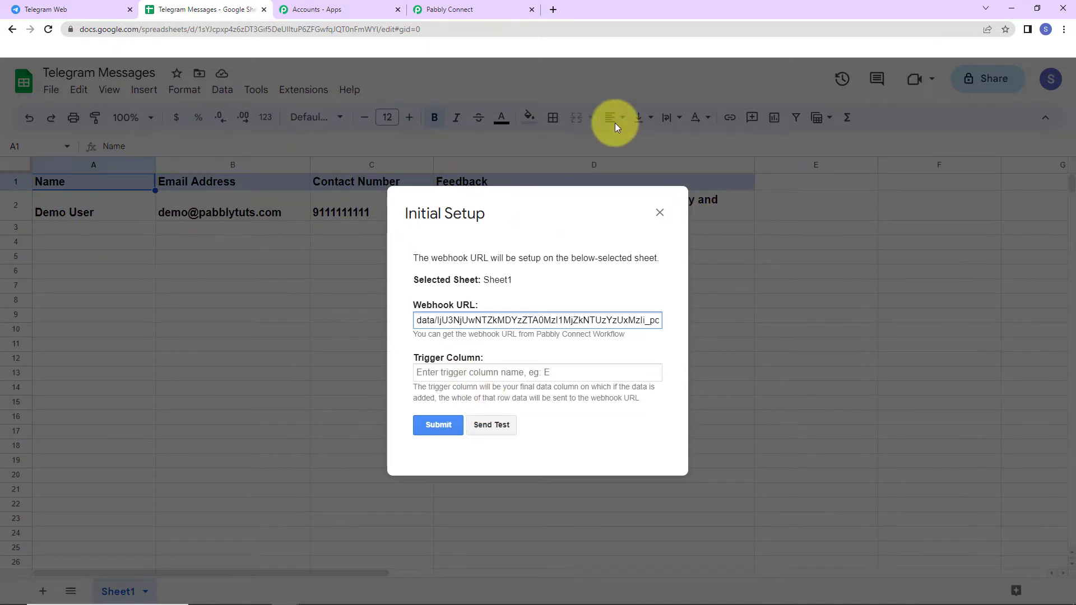
Set trigger column D, submit the setup, send the test row, and close the form
{"action": "left_click", "coordinate": [425, 374]}
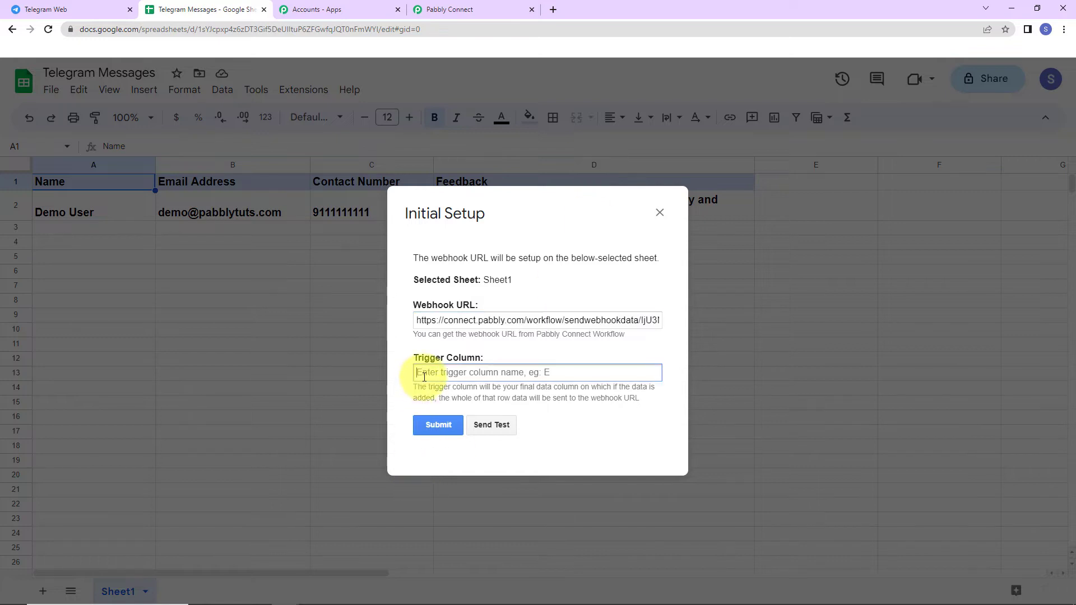
{"action": "type", "text": "D"}
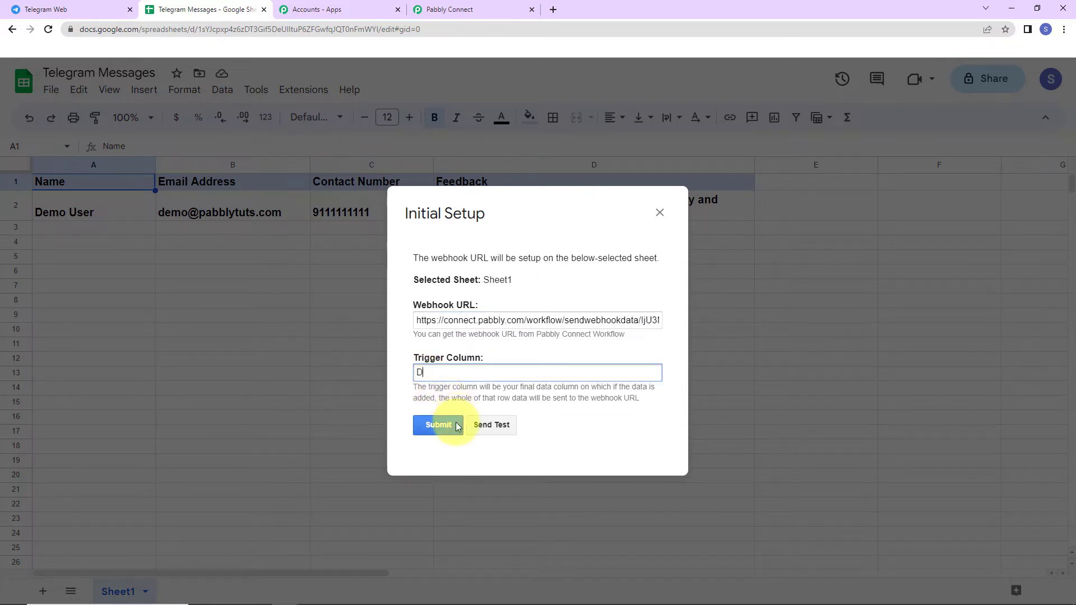
{"action": "left_click", "coordinate": [454, 426]}
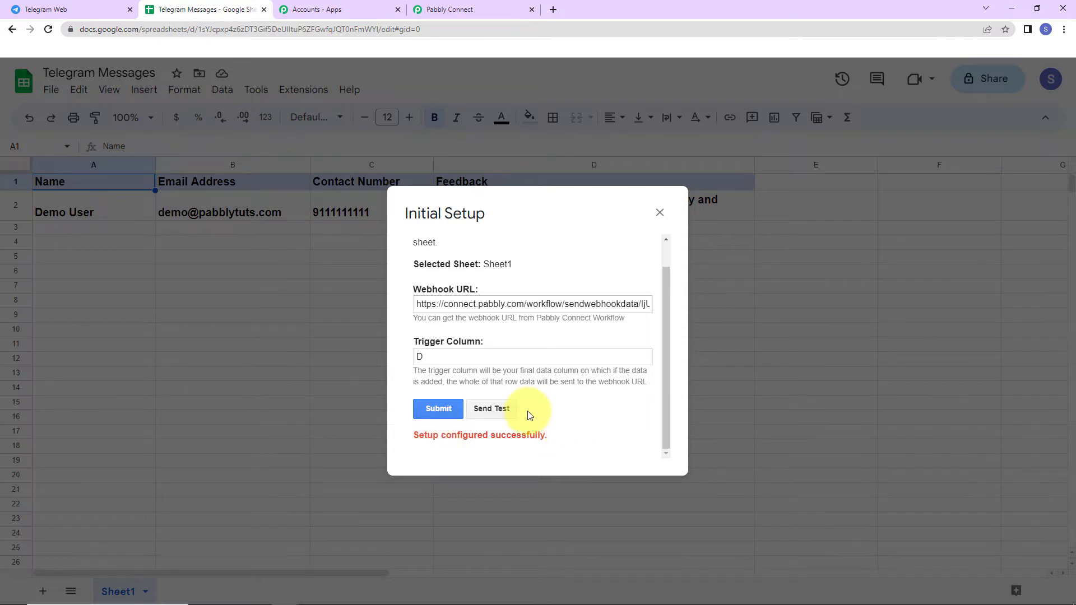
{"action": "left_click", "coordinate": [500, 408]}
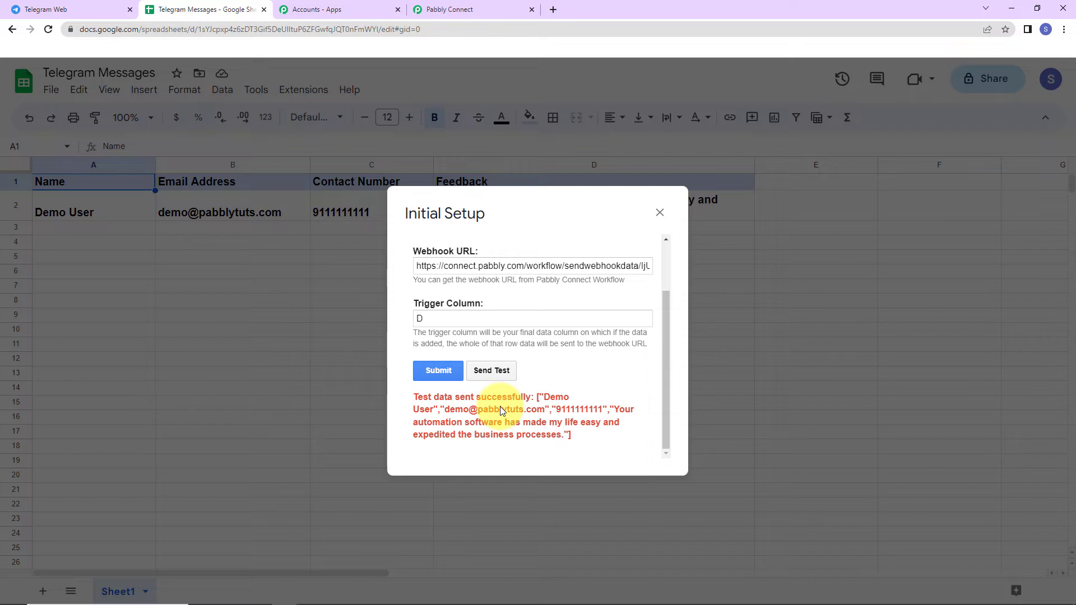
{"action": "left_click", "coordinate": [661, 214]}
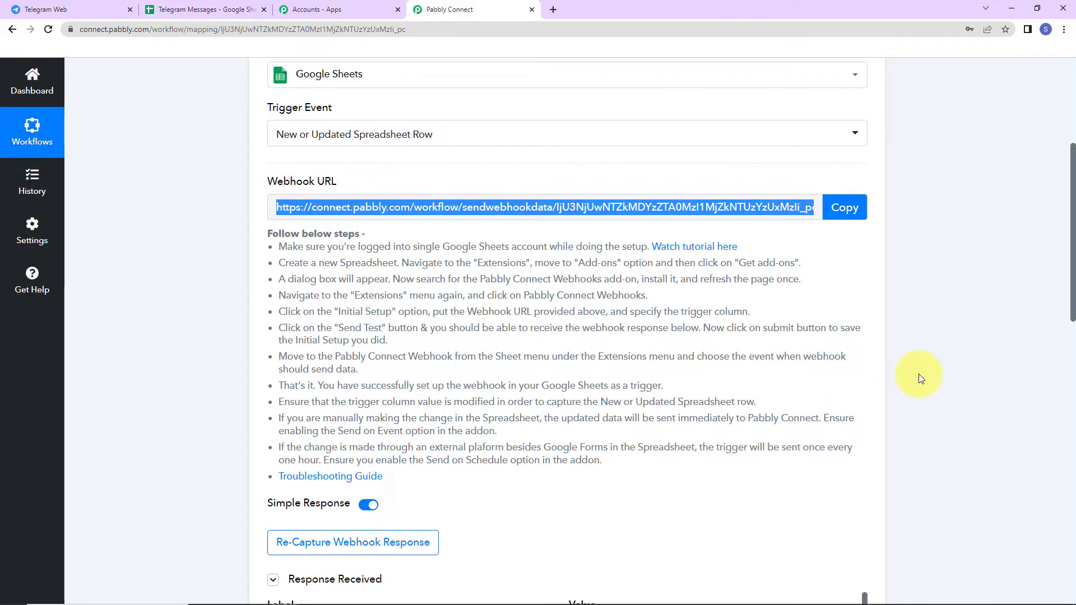
Compare the captured name, feedback, email and contact number fields with the spreadsheet row
{"action": "scroll", "coordinate": [920, 375], "scroll_direction": "down", "scroll_amount": 7}
{"action": "scroll", "coordinate": [919, 375], "scroll_direction": "down", "scroll_amount": 2}
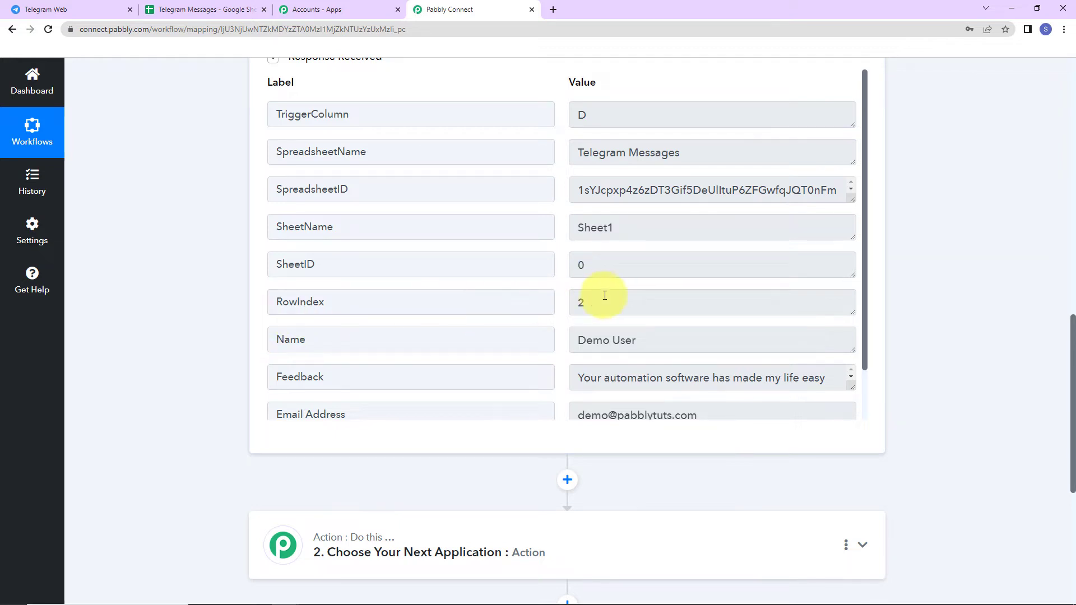
{"action": "left_click", "coordinate": [201, 9]}
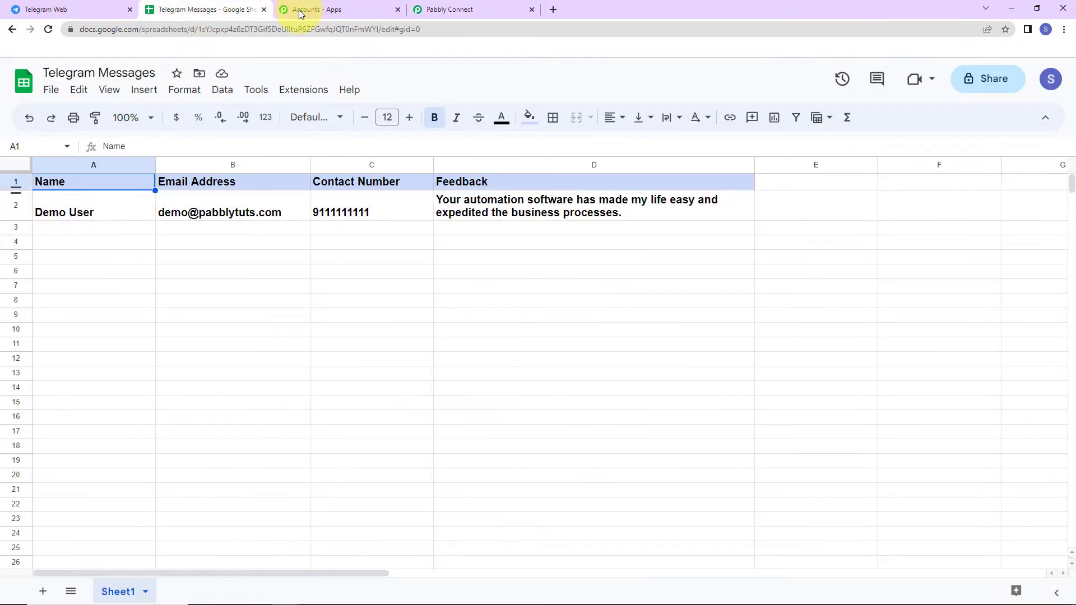
{"action": "left_click", "coordinate": [454, 9]}
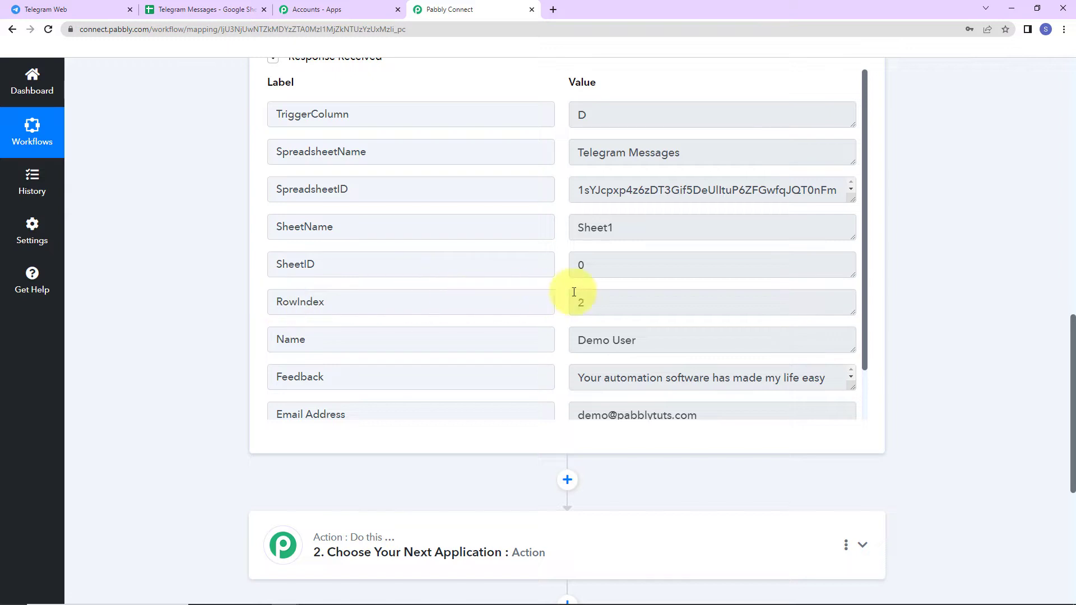
{"action": "scroll", "coordinate": [595, 305], "scroll_direction": "down", "scroll_amount": 1}
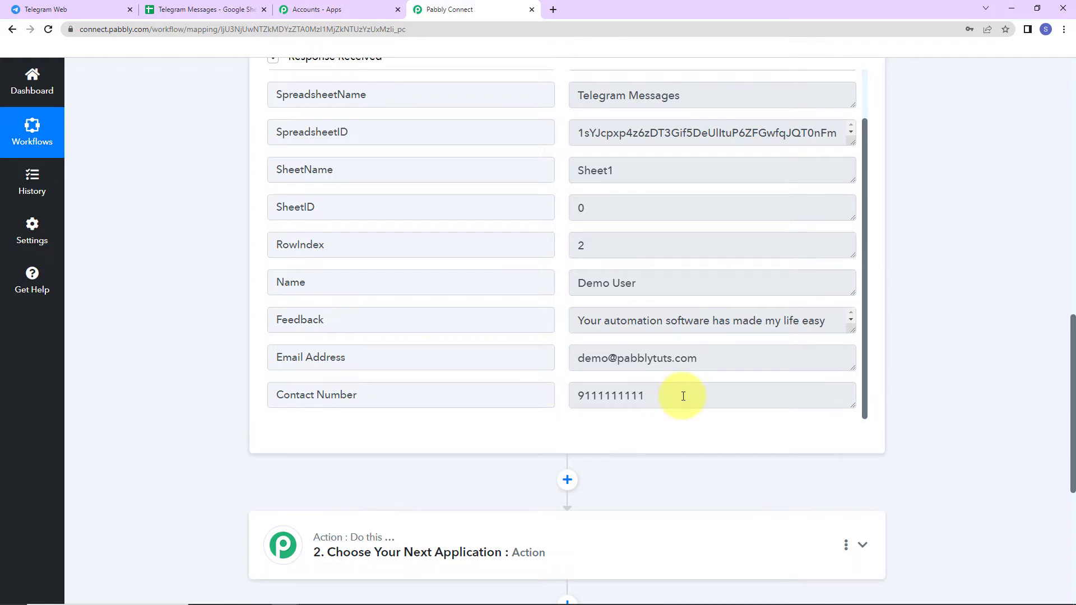
{"action": "scroll", "coordinate": [599, 110], "scroll_direction": "up", "scroll_amount": 3}
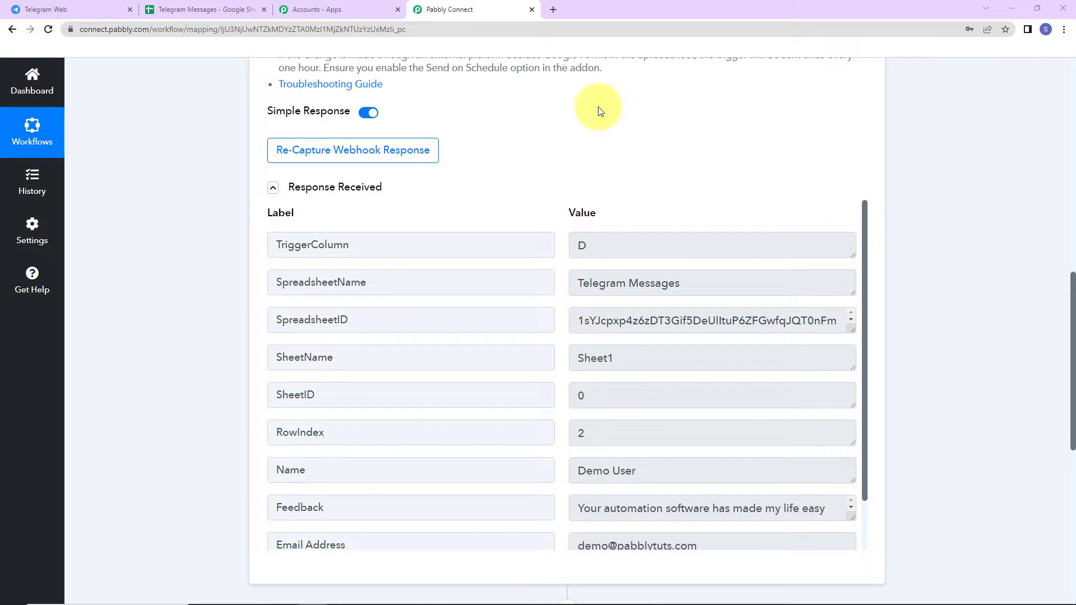
{"action": "left_click", "coordinate": [217, 10]}
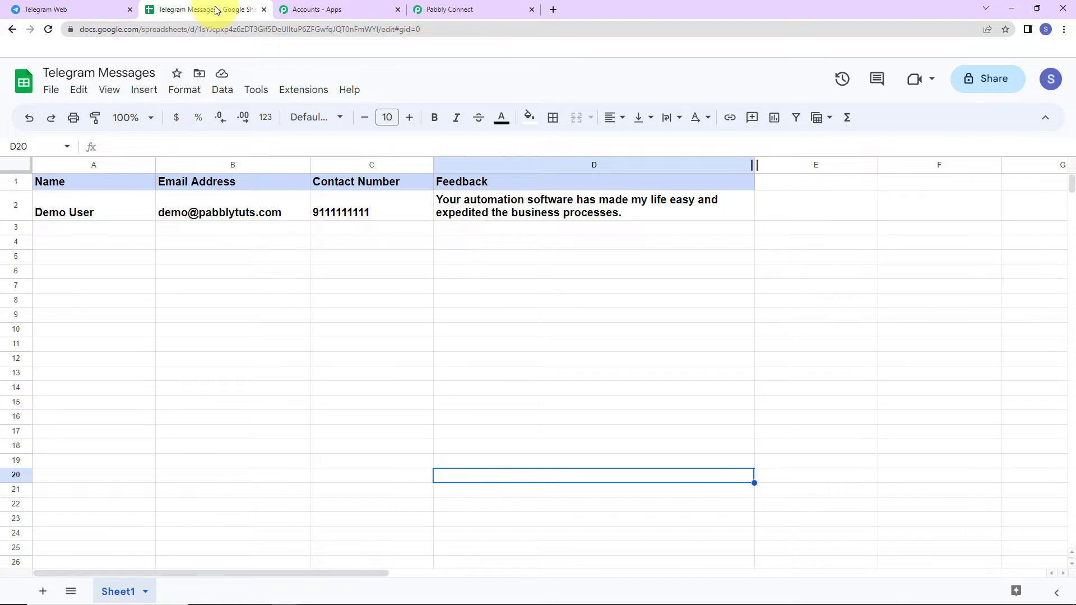
{"action": "left_click", "coordinate": [311, 96]}
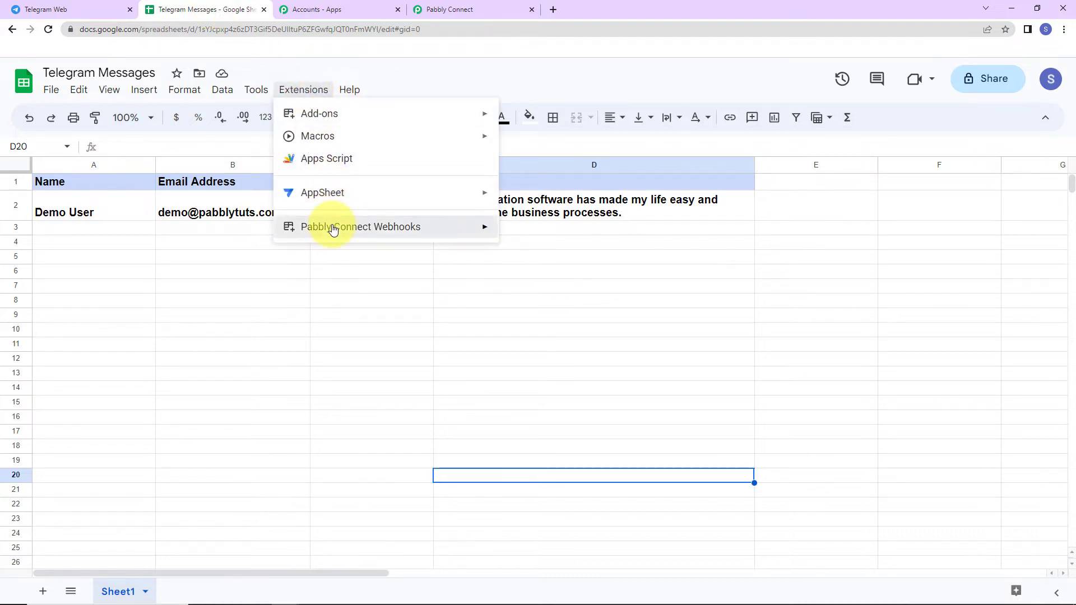
{"action": "mouse_move", "coordinate": [331, 226]}
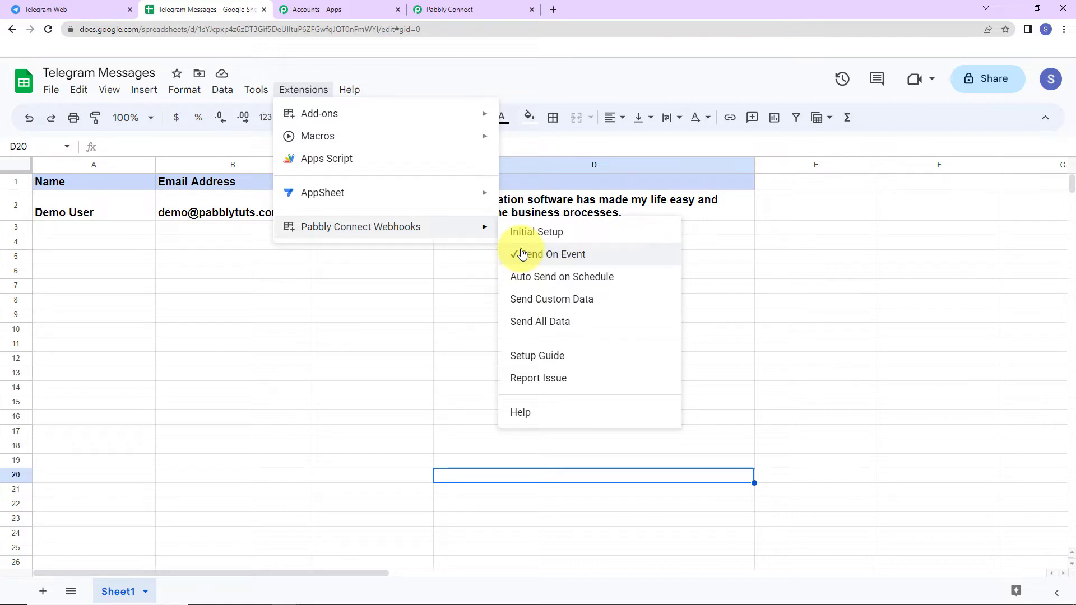
{"action": "left_click", "coordinate": [476, 7]}
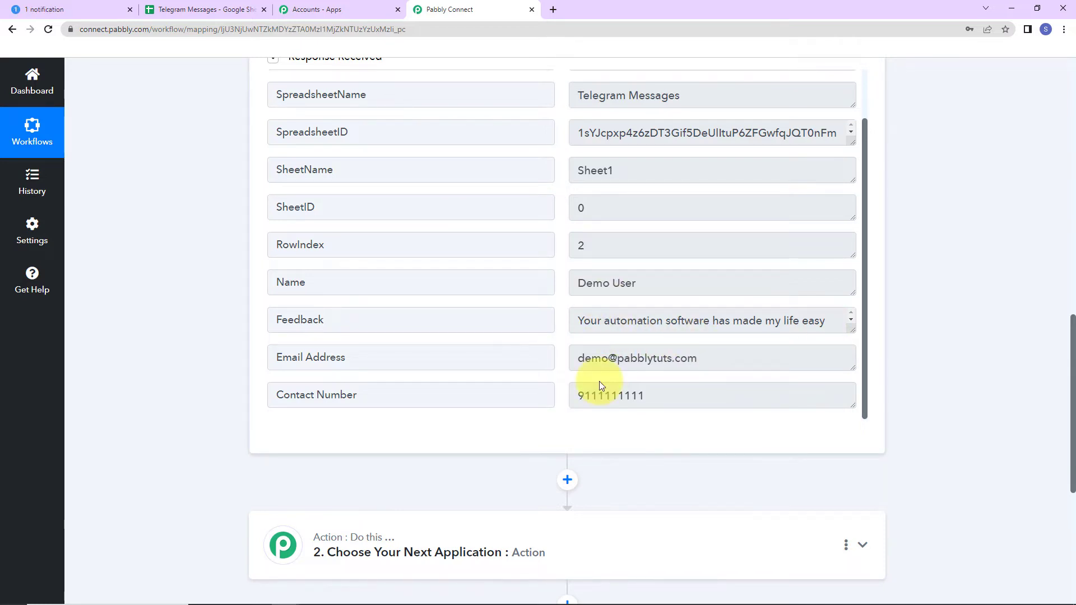
Set the action to Telegram Bot's Send a Text Message or Reply event
{"action": "scroll", "coordinate": [981, 250], "scroll_direction": "down", "scroll_amount": 5}
{"action": "left_click", "coordinate": [414, 298]}
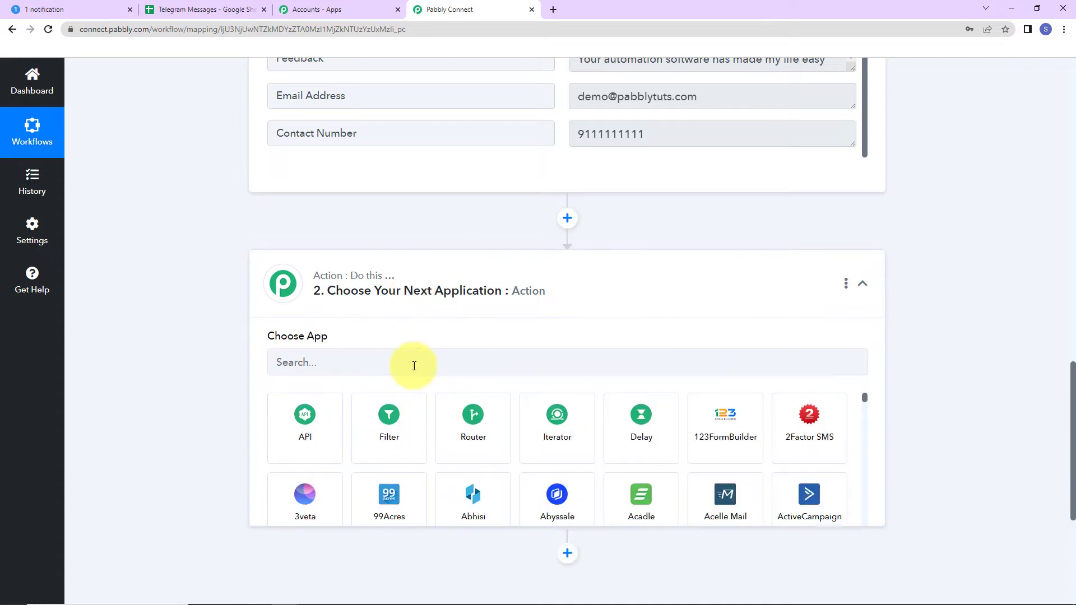
{"action": "left_click", "coordinate": [414, 365]}
{"action": "type", "text": "tele"}
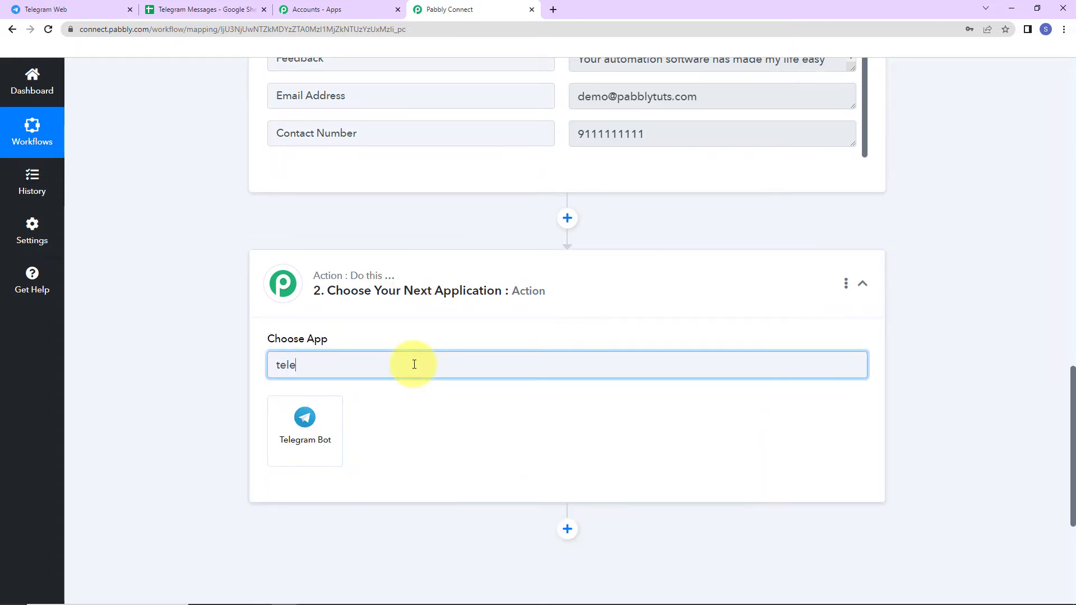
{"action": "left_click", "coordinate": [315, 440]}
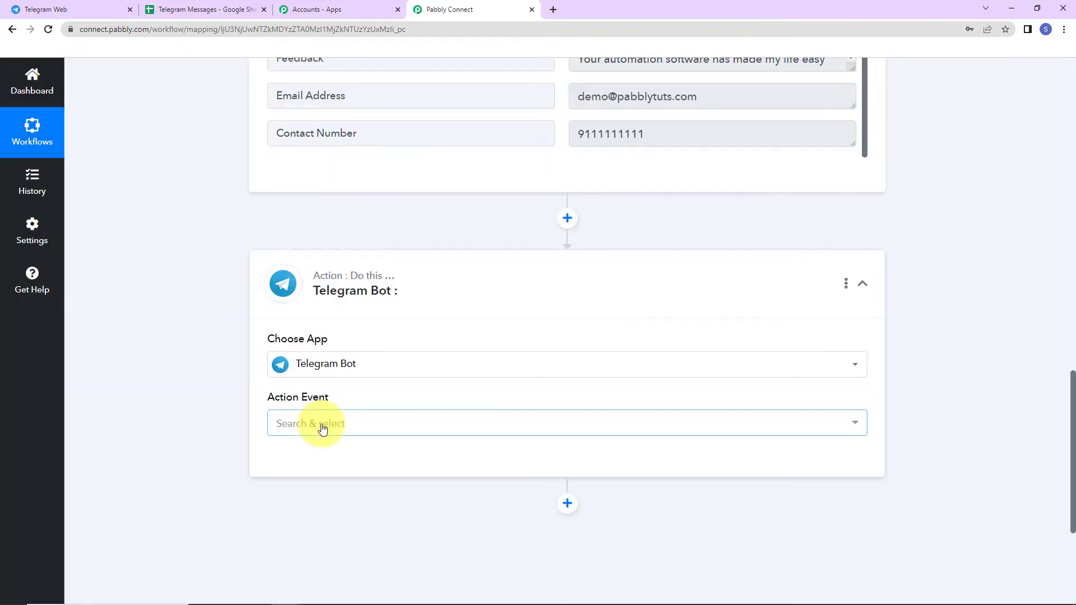
{"action": "left_click", "coordinate": [322, 426]}
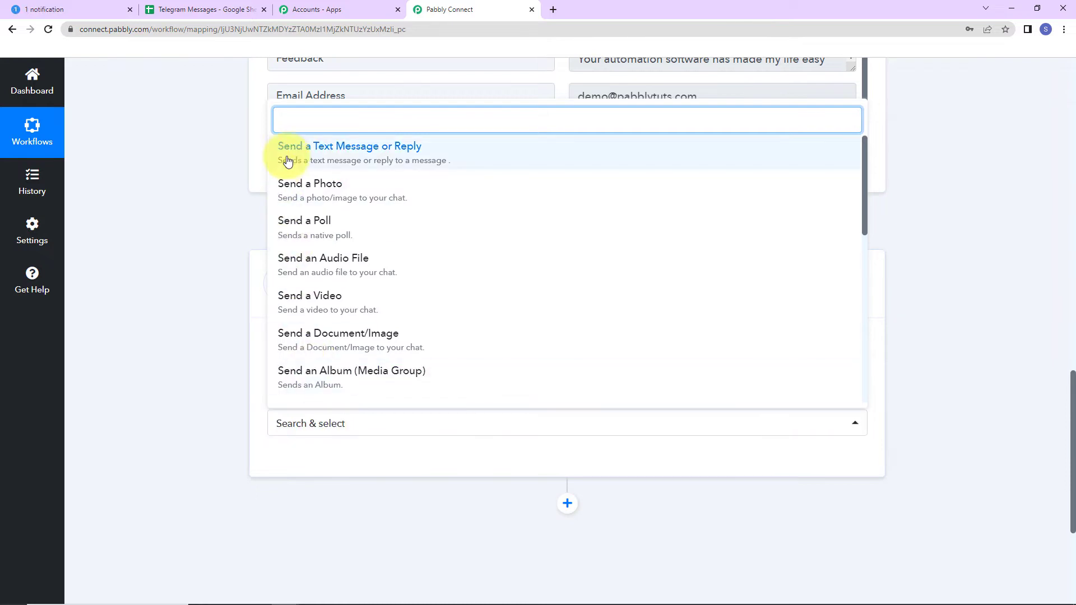
{"action": "left_click", "coordinate": [433, 151]}
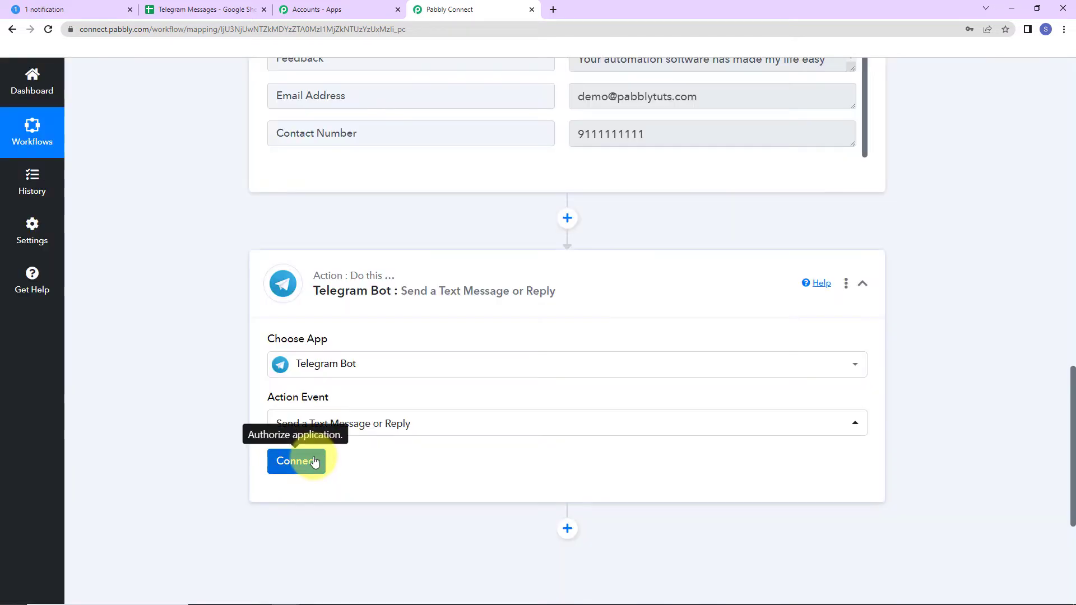
Start adding a new Telegram Bot connection and switch to Telegram Web
{"action": "left_click", "coordinate": [314, 460]}
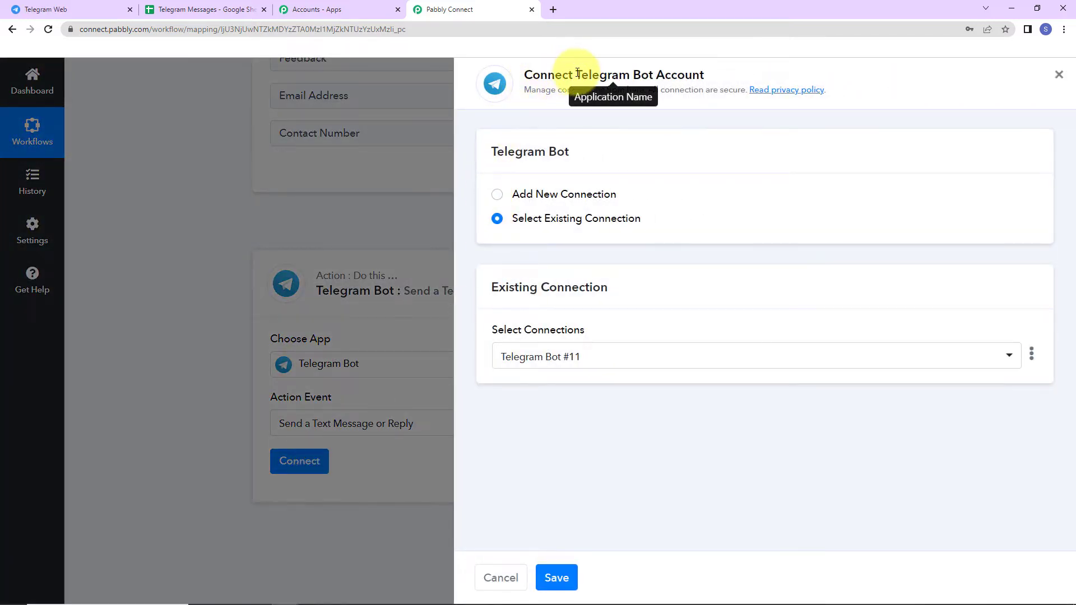
{"action": "left_click_drag", "start_coordinate": [575, 75], "coordinate": [705, 75]}
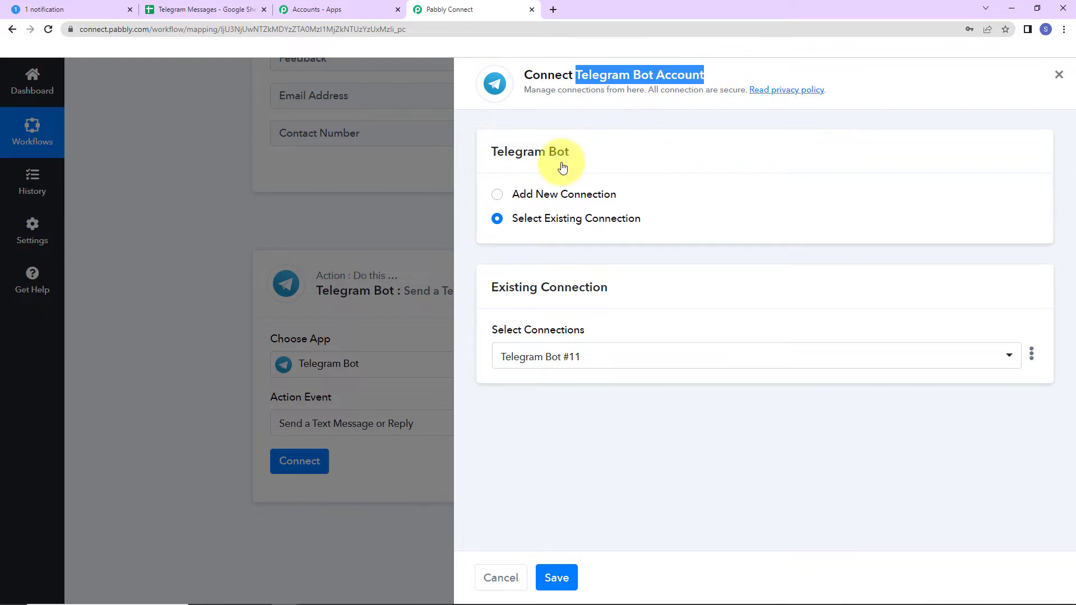
{"action": "left_click", "coordinate": [496, 195]}
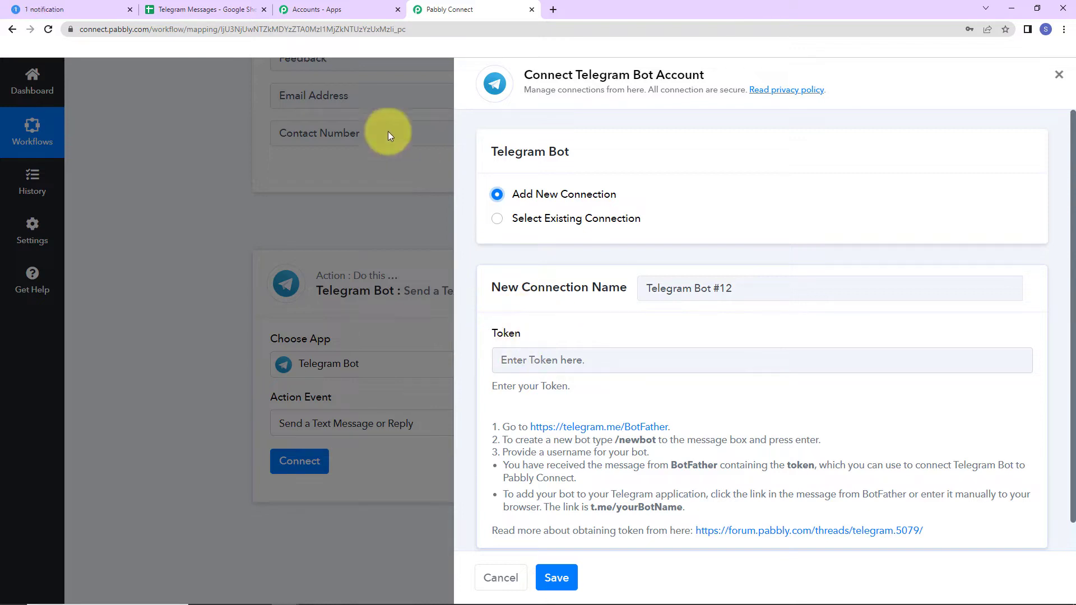
{"action": "left_click", "coordinate": [78, 7]}
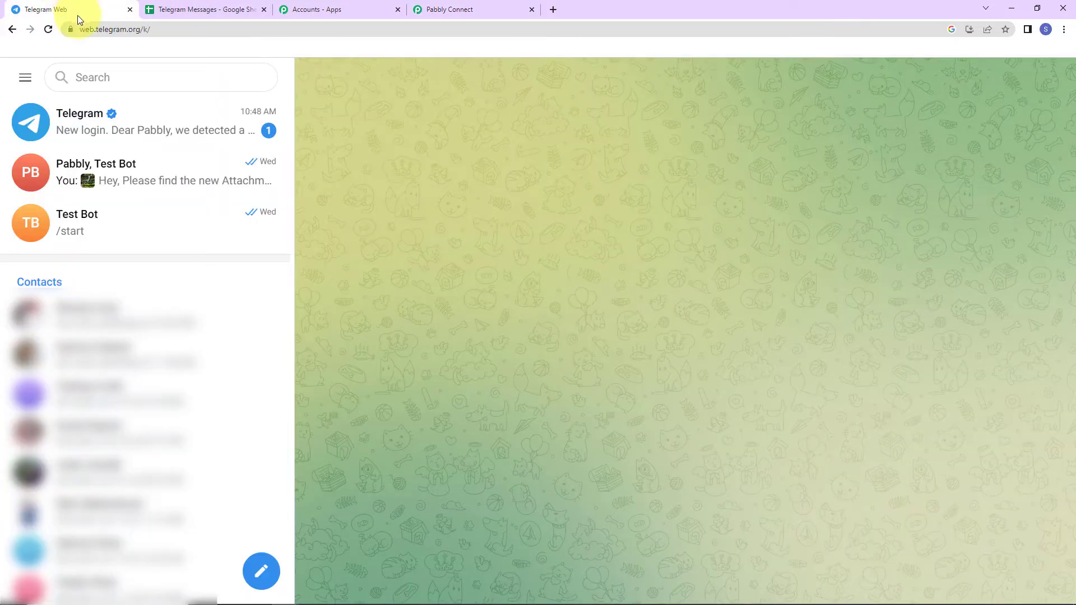
Open the verified BotFather chat, start it, and send the /newbot command
{"action": "left_click", "coordinate": [132, 77]}
{"action": "type", "text": "b"}
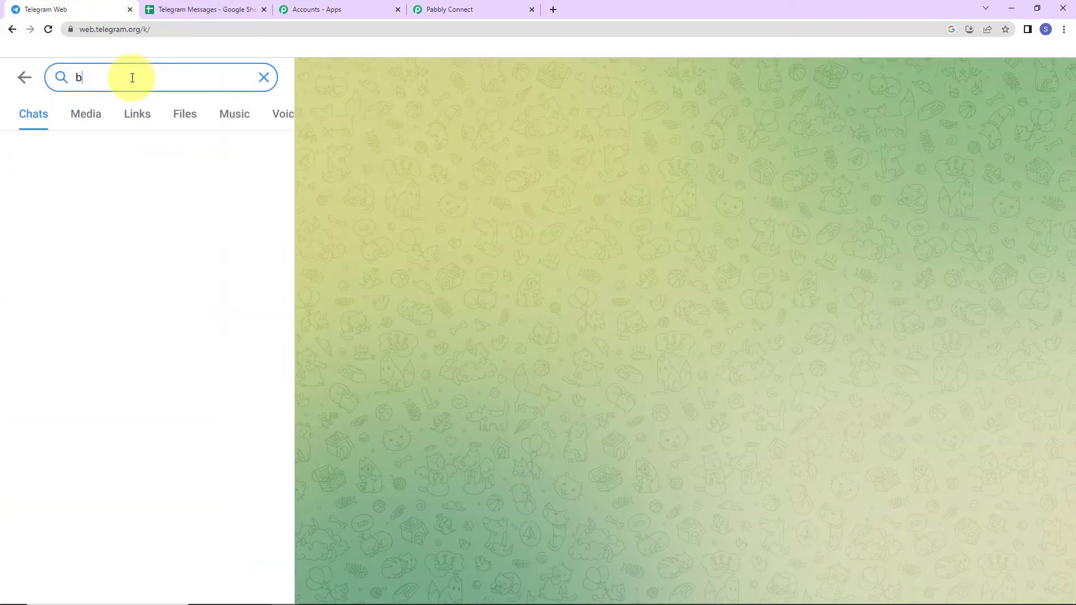
{"action": "type", "text": "otf"}
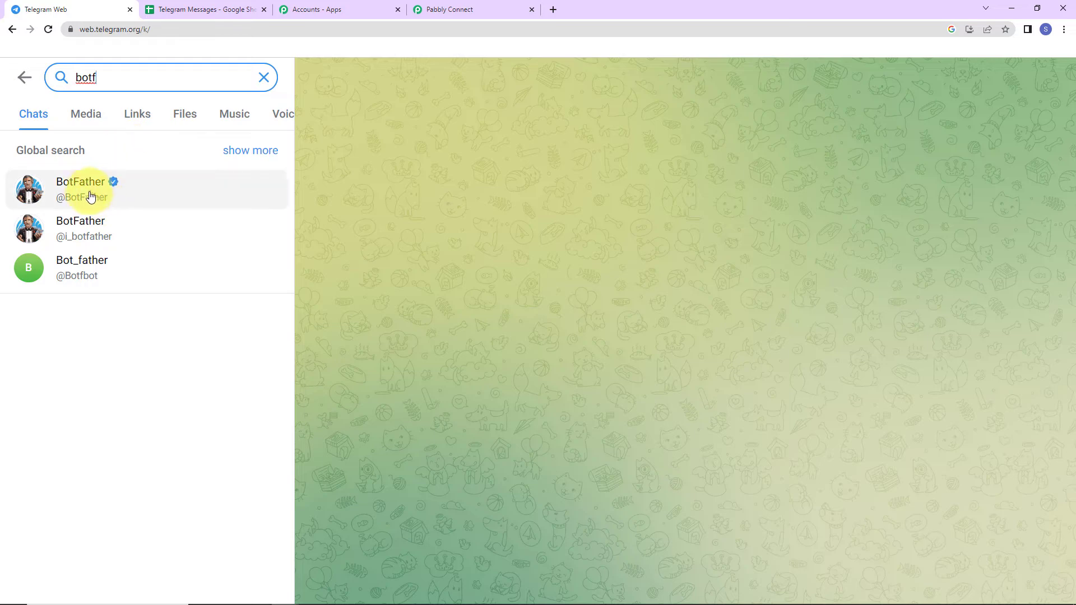
{"action": "left_click", "coordinate": [84, 189]}
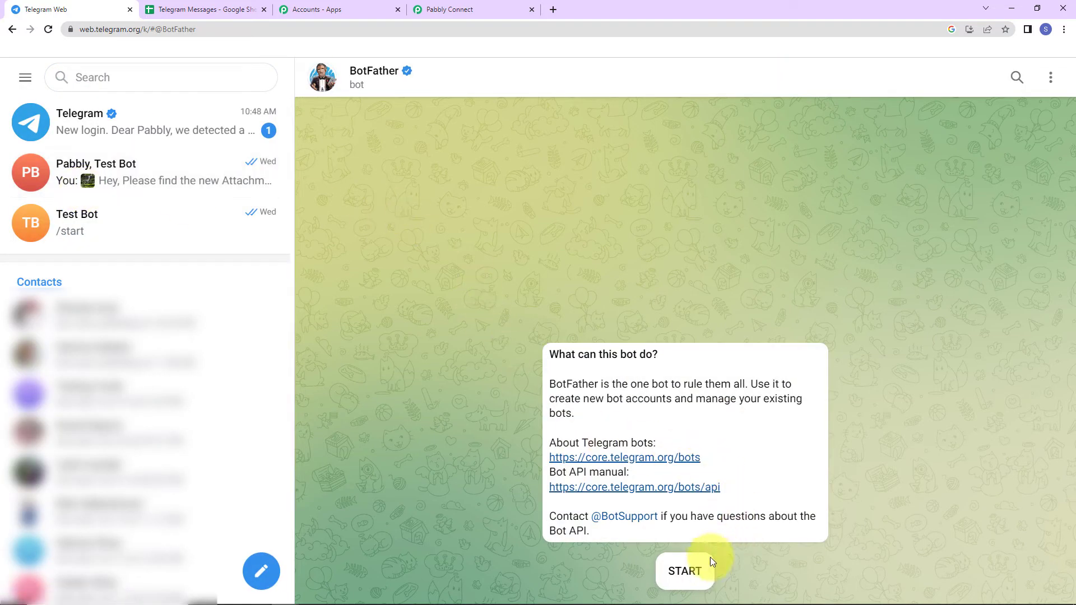
{"action": "left_click", "coordinate": [685, 572]}
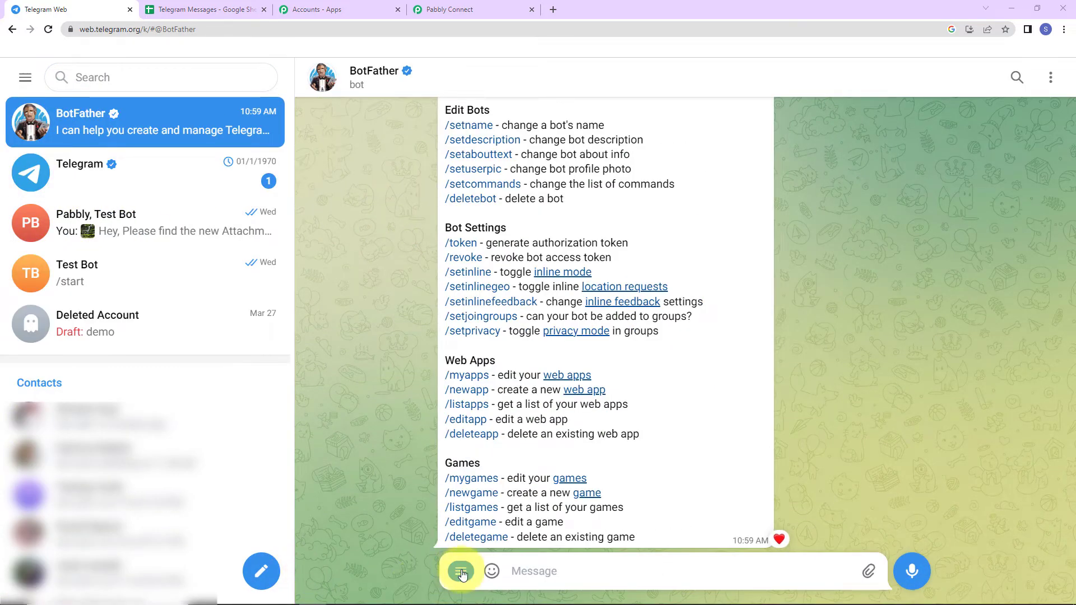
{"action": "left_click", "coordinate": [461, 571]}
{"action": "left_click", "coordinate": [505, 457]}
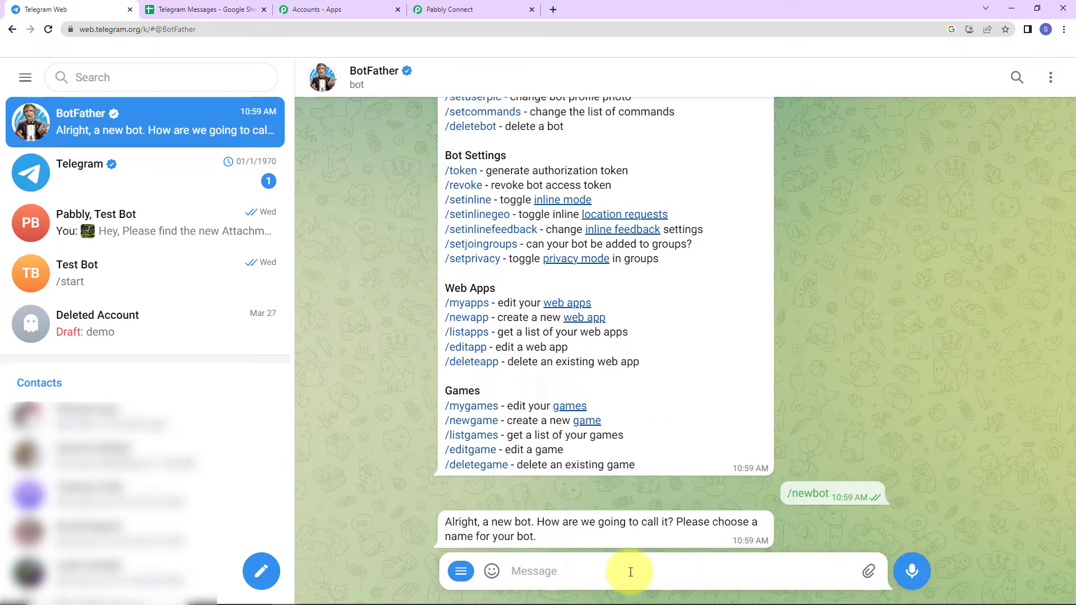
Name the bot TeleNew123 with username TeleNew3456_bot and select its access token
{"action": "type", "text": "TeleNew"}
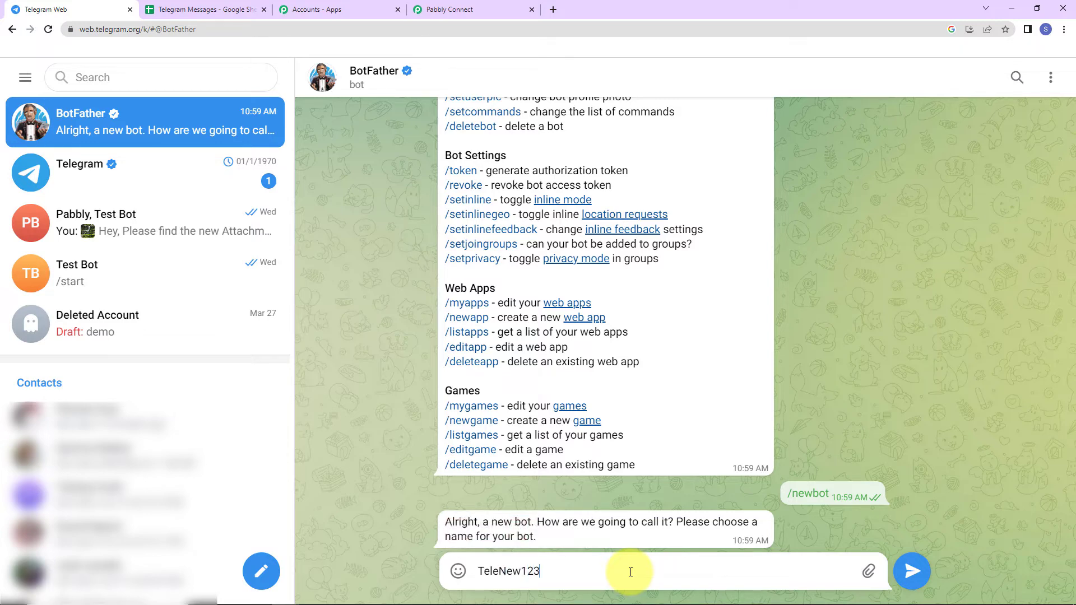
{"action": "type", "text": "123"}
{"action": "key", "text": "Return"}
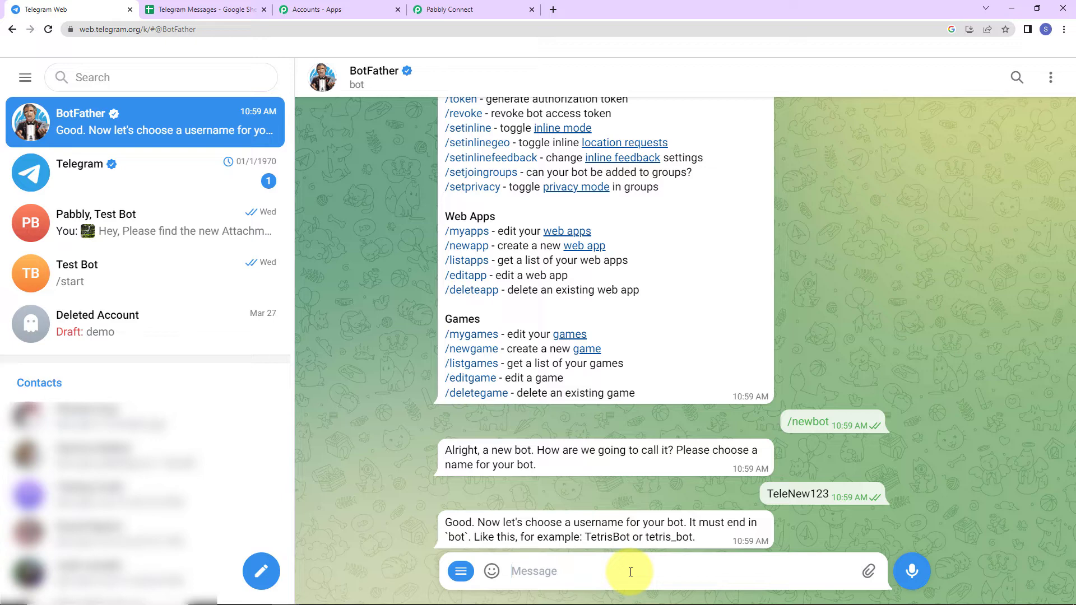
{"action": "type", "text": "TeleNew345"}
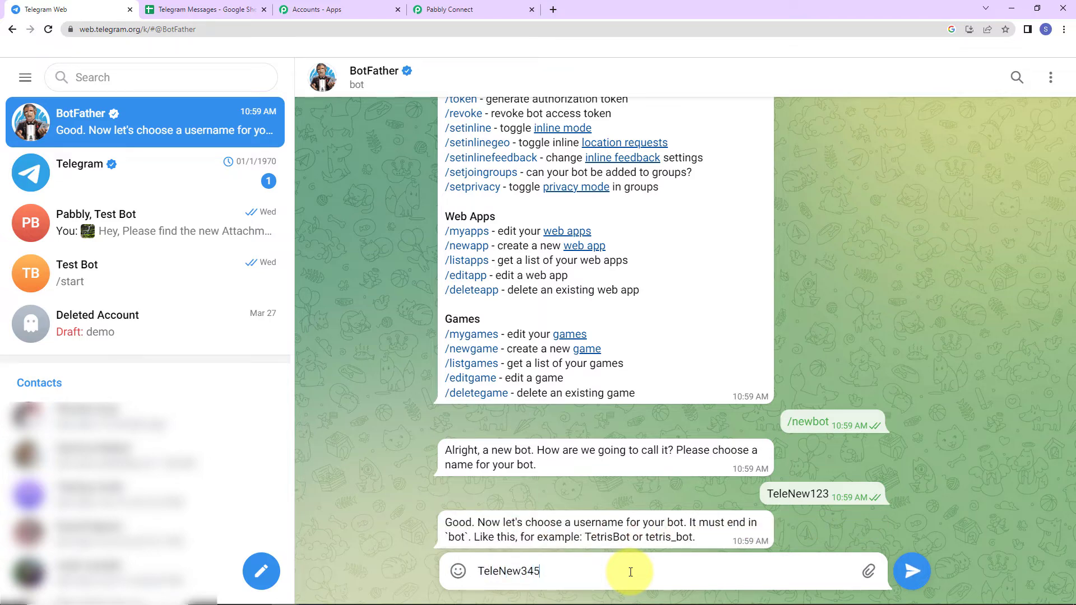
{"action": "type", "text": "6_bot"}
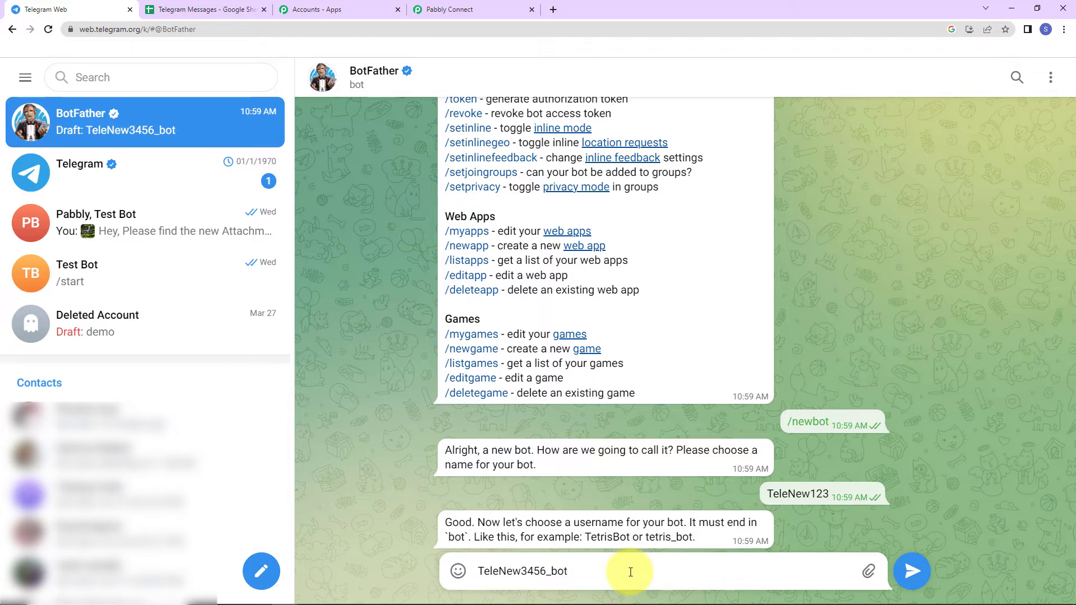
{"action": "key", "text": "Return"}
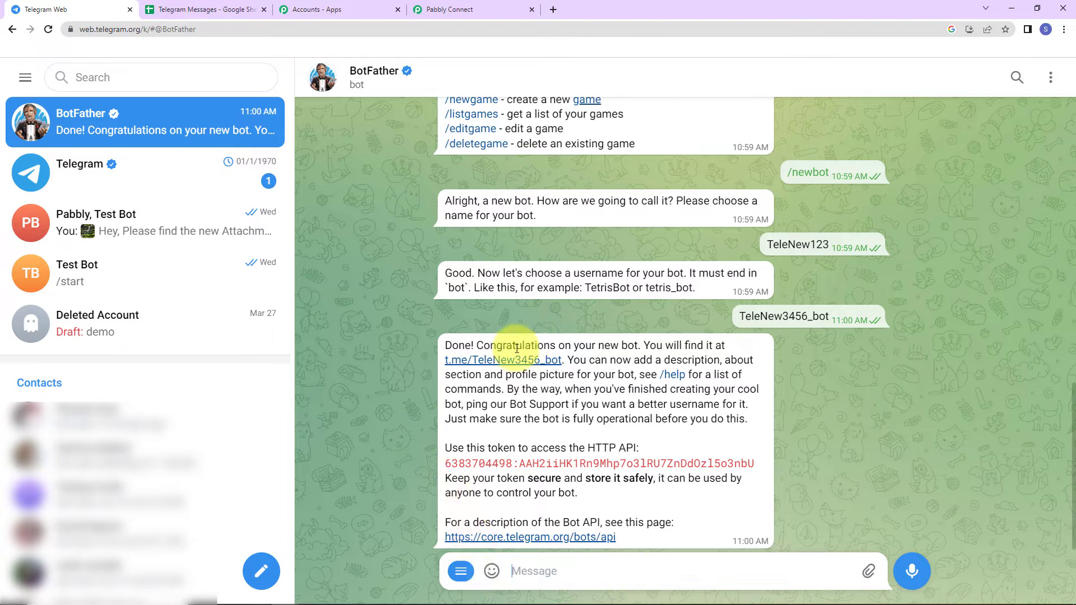
{"action": "double_click", "coordinate": [496, 359]}
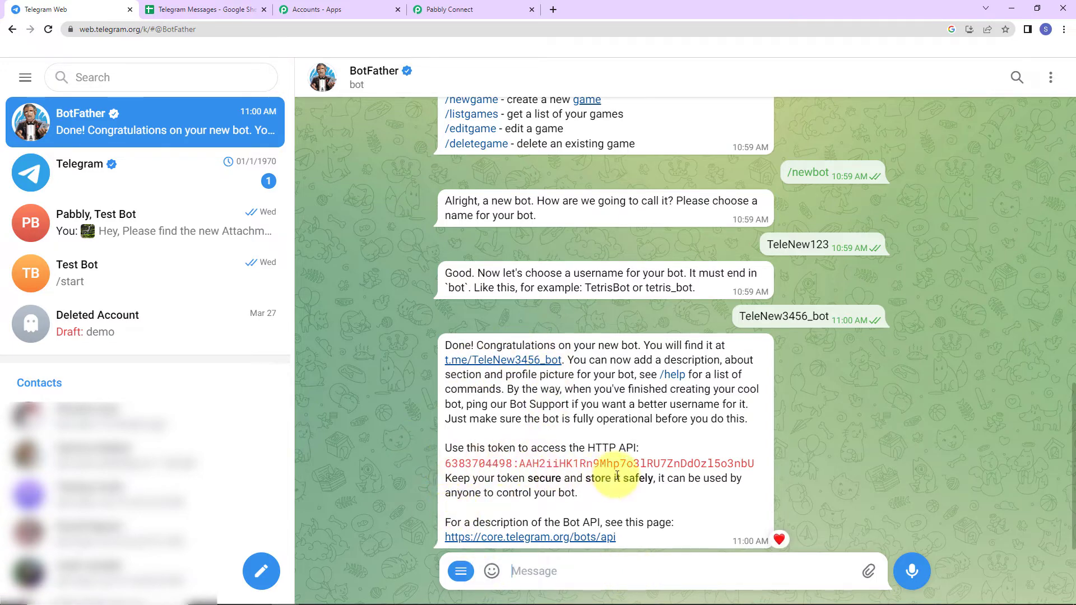
{"action": "left_click_drag", "start_coordinate": [808, 471], "coordinate": [476, 481]}
{"action": "key", "text": "ctrl+c"}
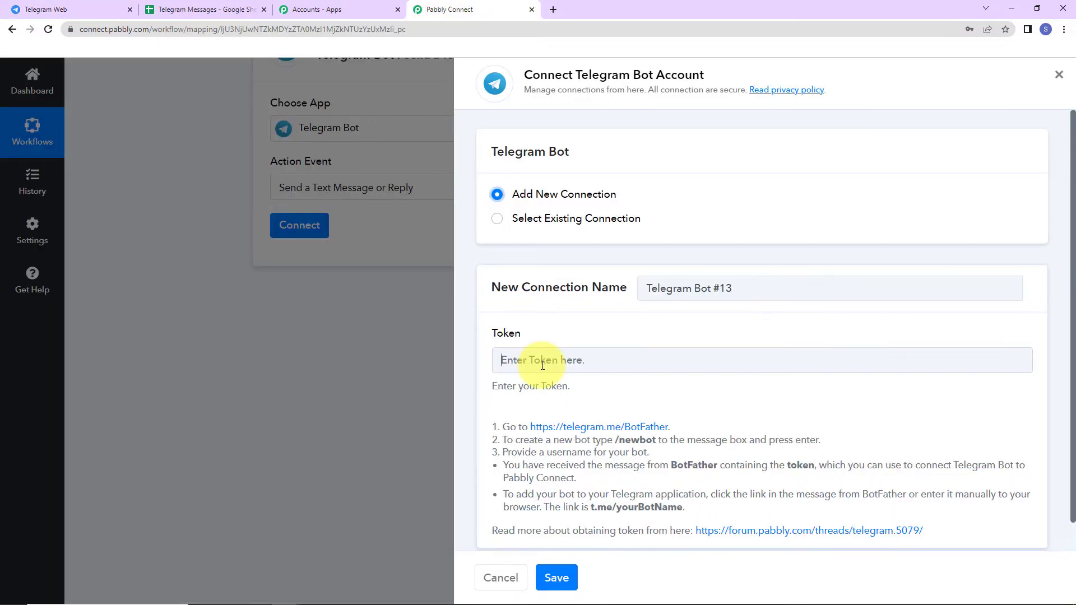
Save the bot's token as the Telegram Bot connection, then open the TeleNew3456_bot chat
{"action": "left_click", "coordinate": [543, 366]}
{"action": "key", "text": "ctrl+v"}
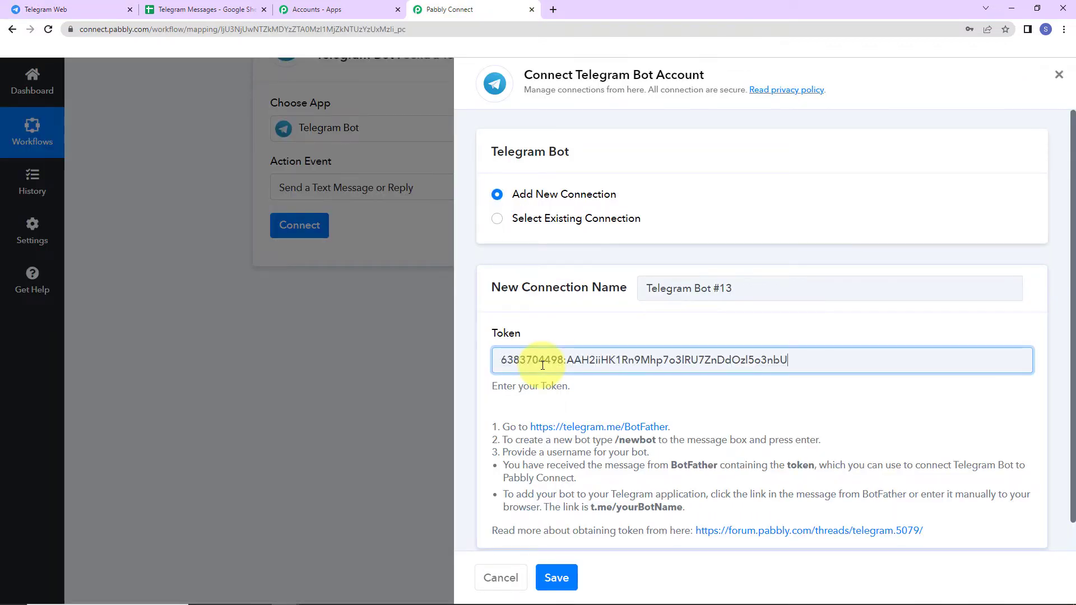
{"action": "left_click", "coordinate": [560, 577]}
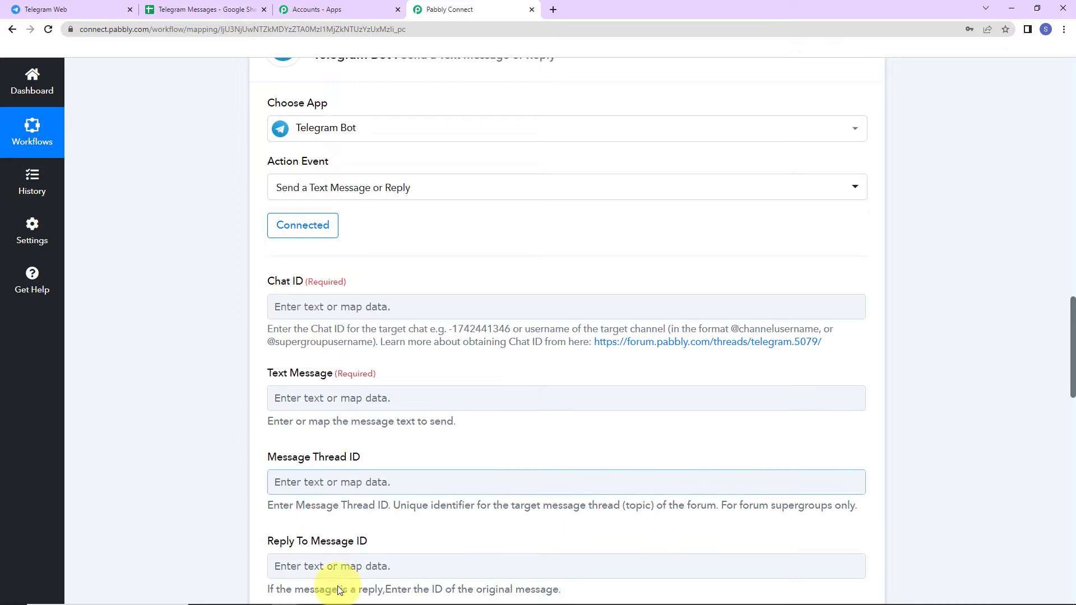
{"action": "left_click", "coordinate": [64, 5]}
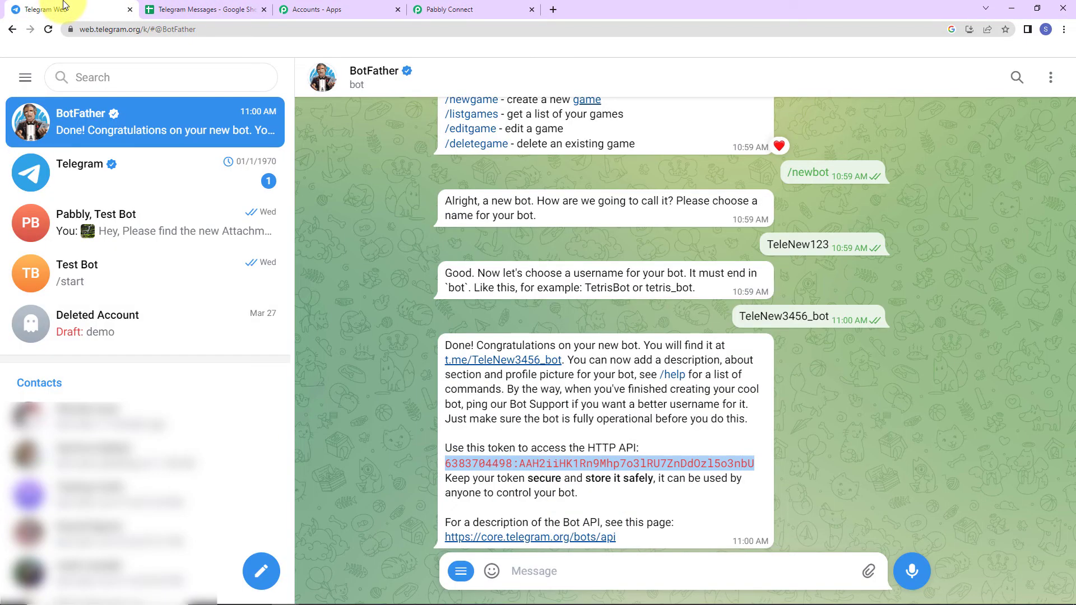
{"action": "left_click", "coordinate": [521, 362]}
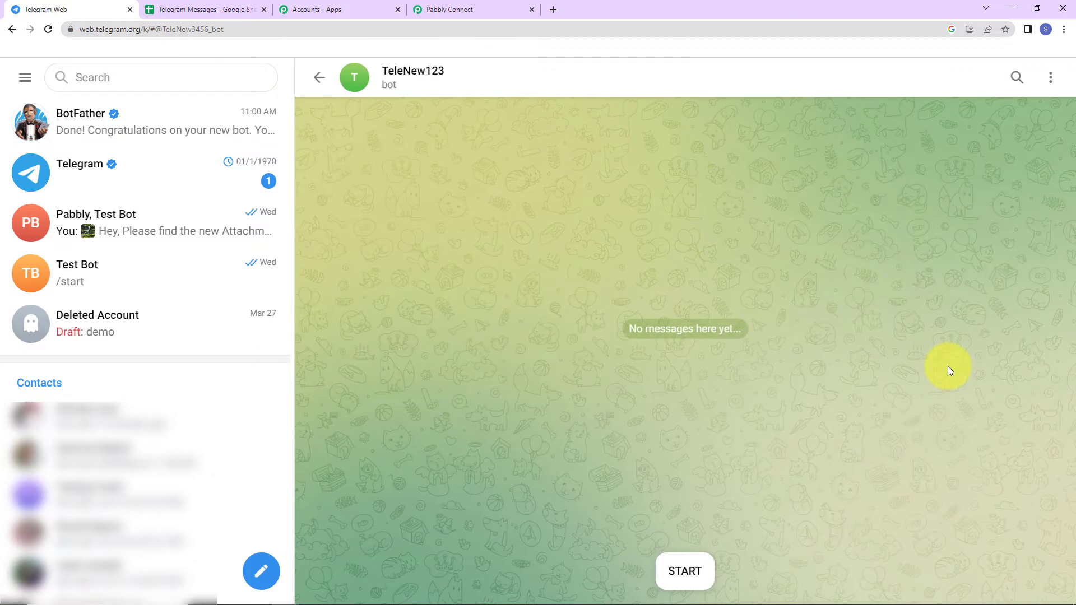
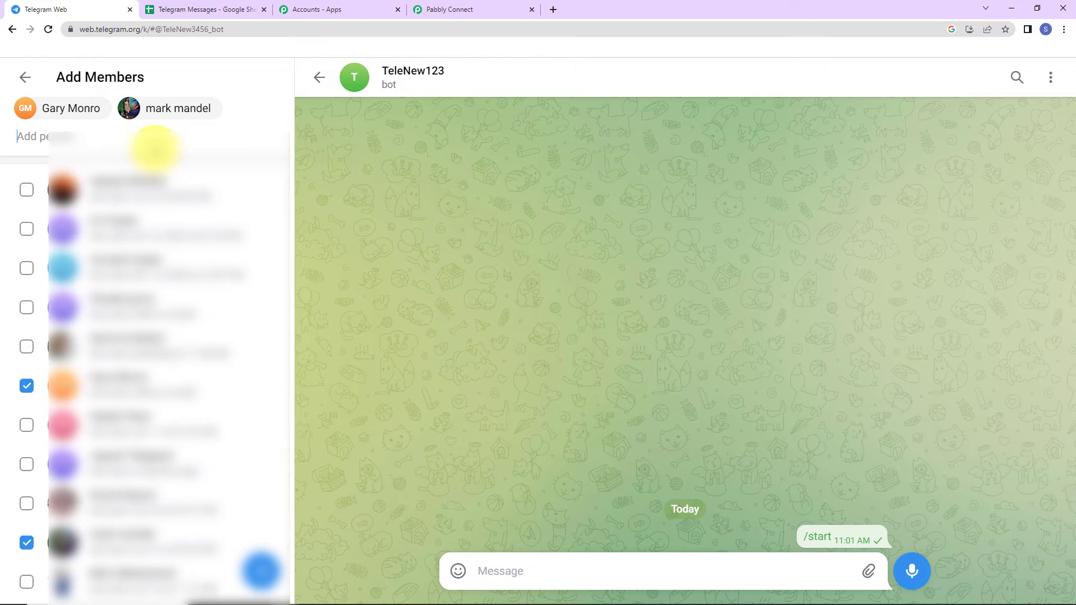
Create a Telegram group named TeleNew3456 with the TeleNew123 bot as a member
{"action": "type", "text": "telenew"}
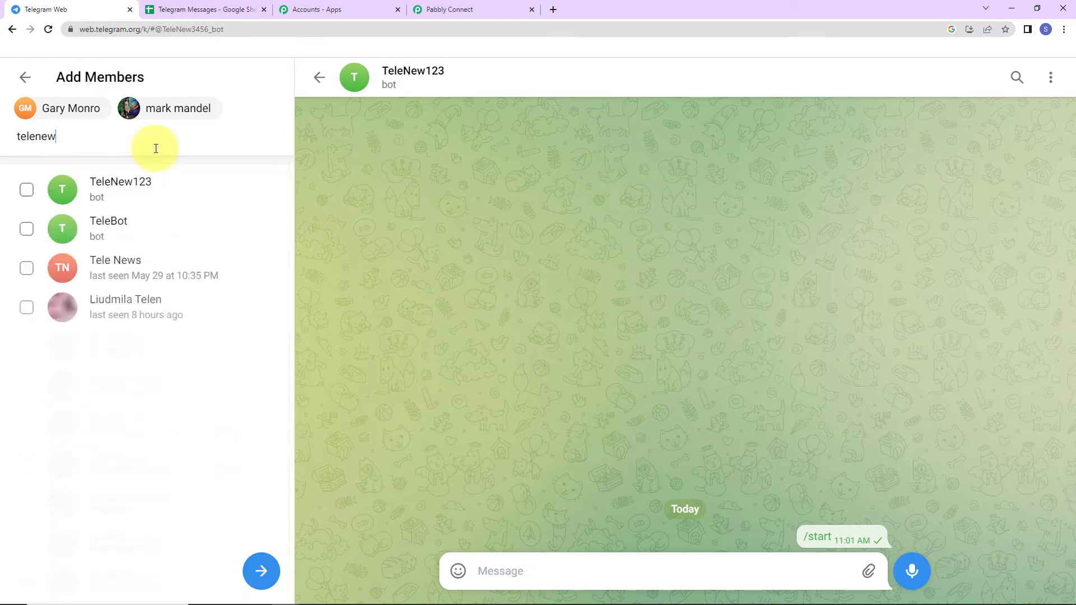
{"action": "type", "text": "123"}
{"action": "left_click", "coordinate": [149, 181]}
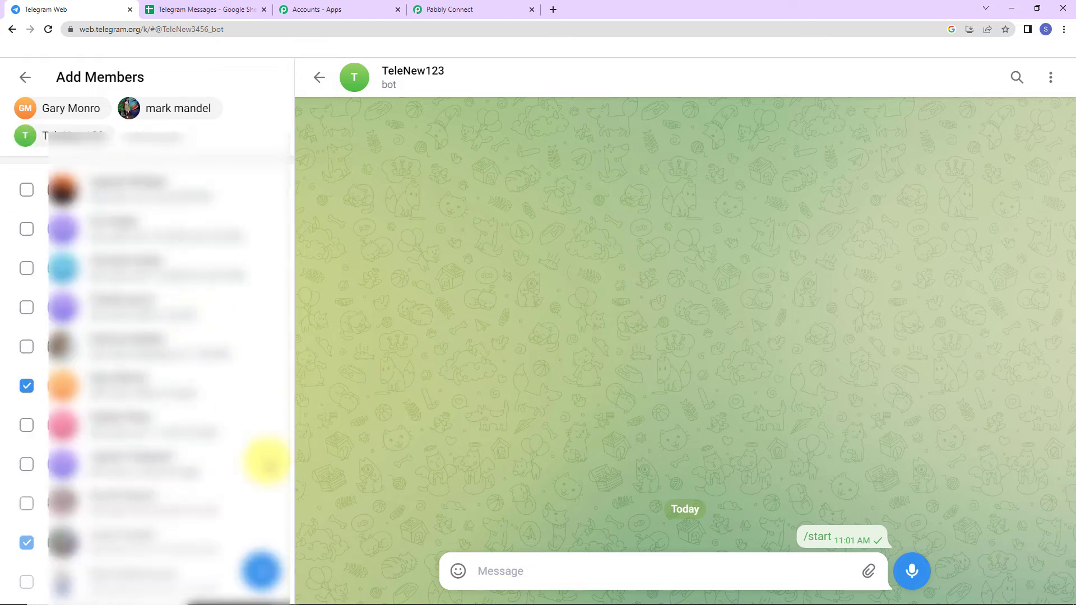
{"action": "left_click", "coordinate": [261, 571]}
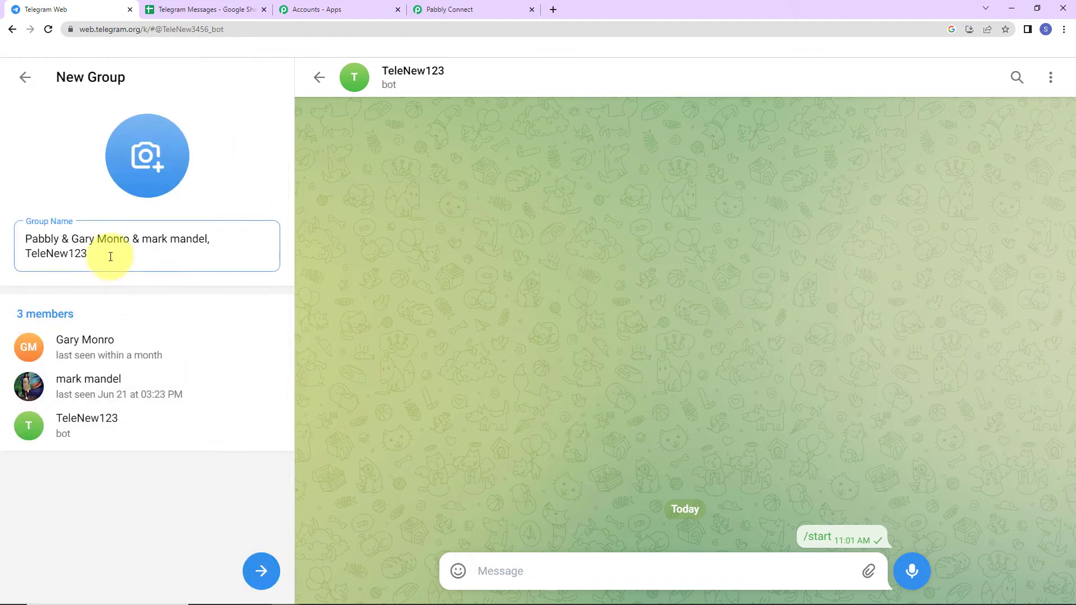
{"action": "left_click_drag", "start_coordinate": [108, 253], "coordinate": [2, 212]}
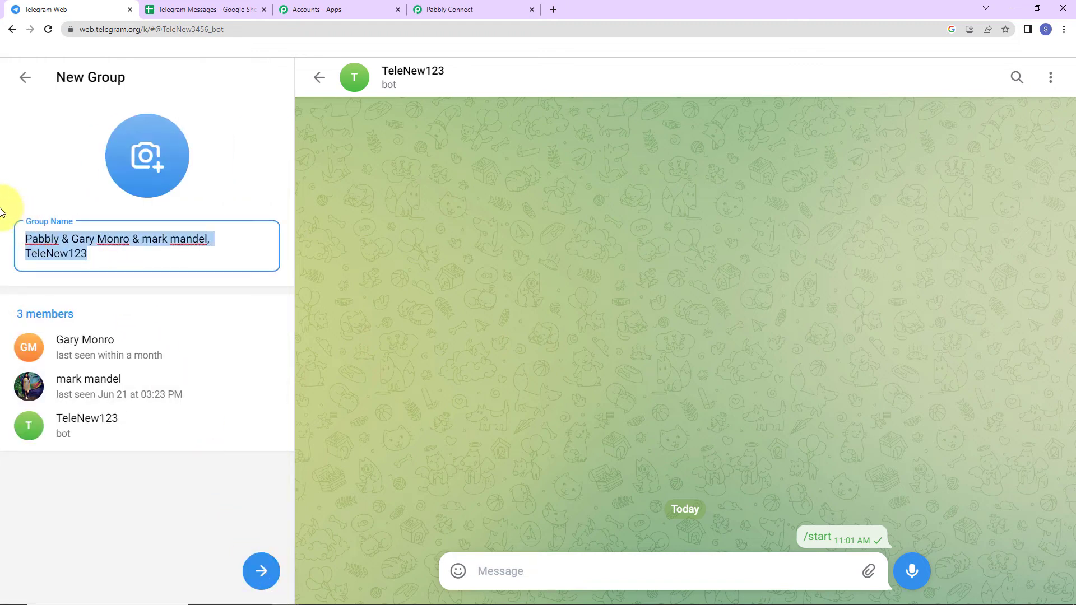
{"action": "type", "text": "TeleNew"}
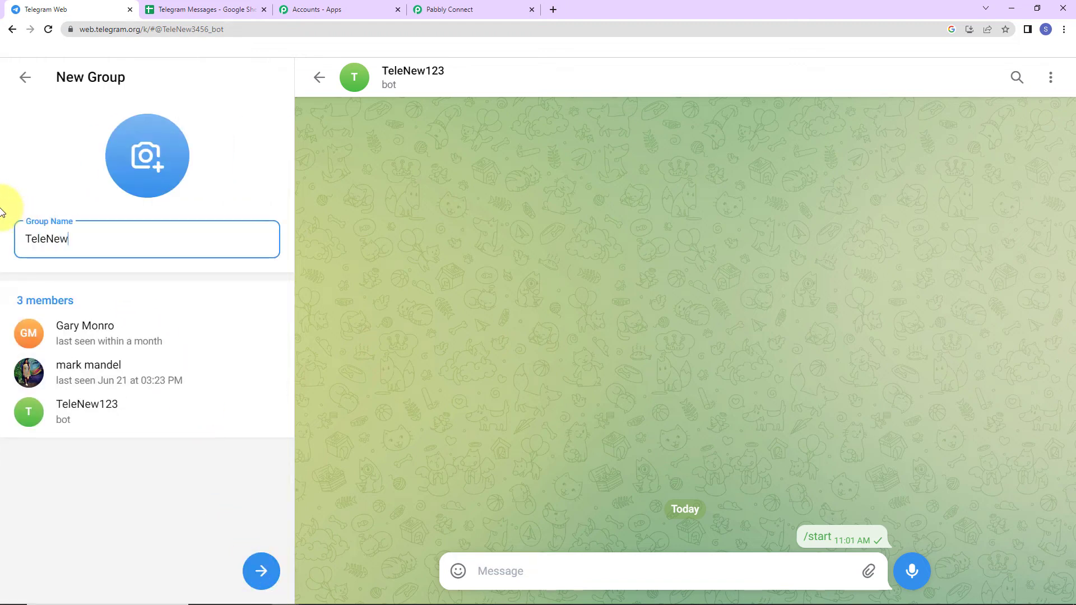
{"action": "type", "text": "3456"}
{"action": "left_click", "coordinate": [261, 570]}
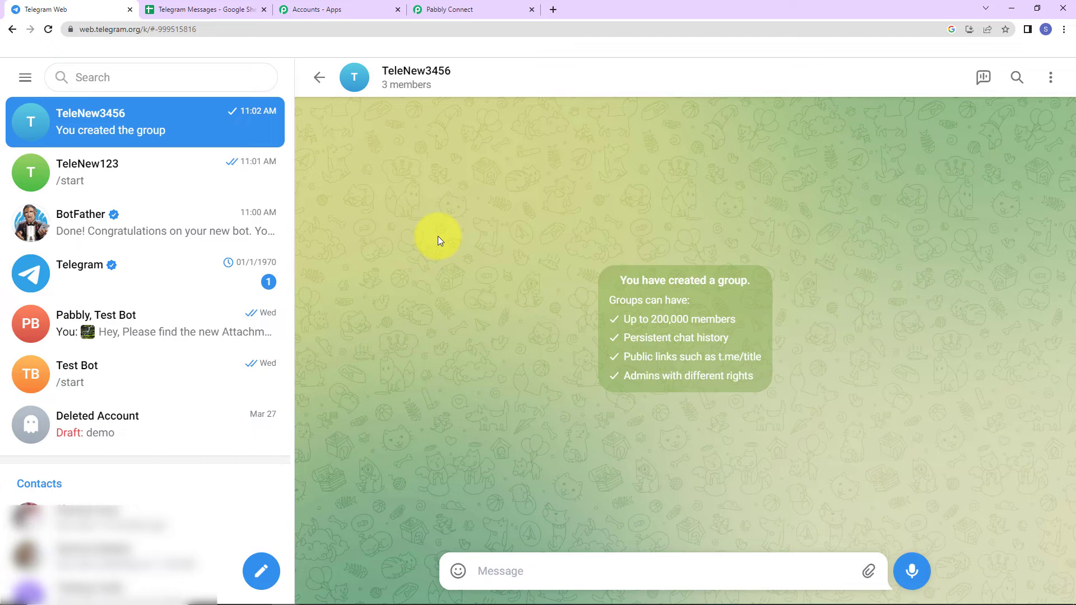
Copy the TeleNew3456 group's chat ID from the web address in its profile
{"action": "left_click", "coordinate": [407, 81]}
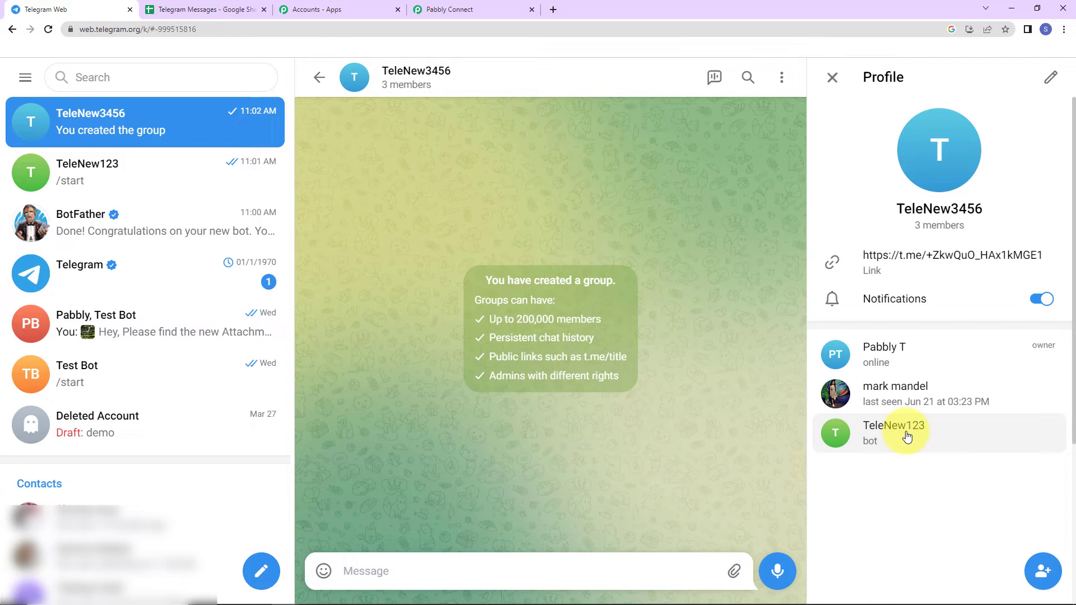
{"action": "left_click", "coordinate": [48, 30]}
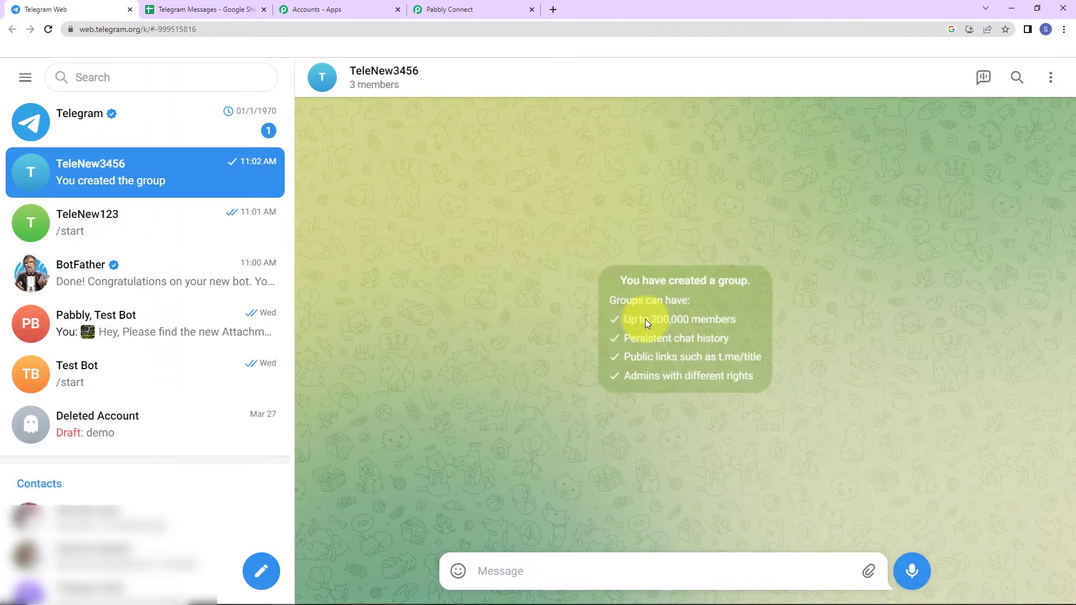
{"action": "left_click", "coordinate": [372, 84]}
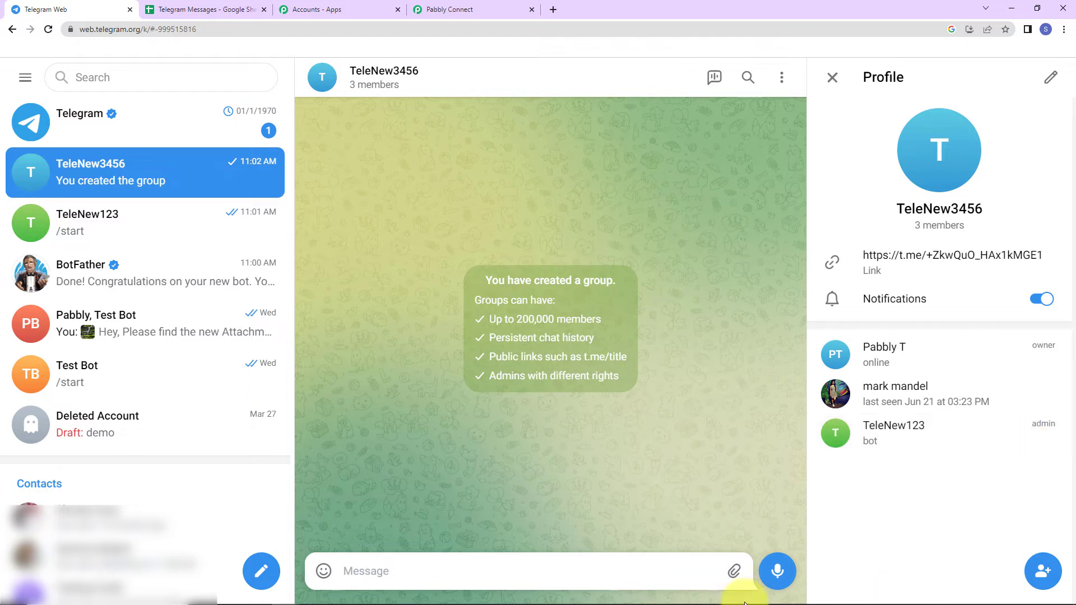
{"action": "left_click", "coordinate": [176, 29]}
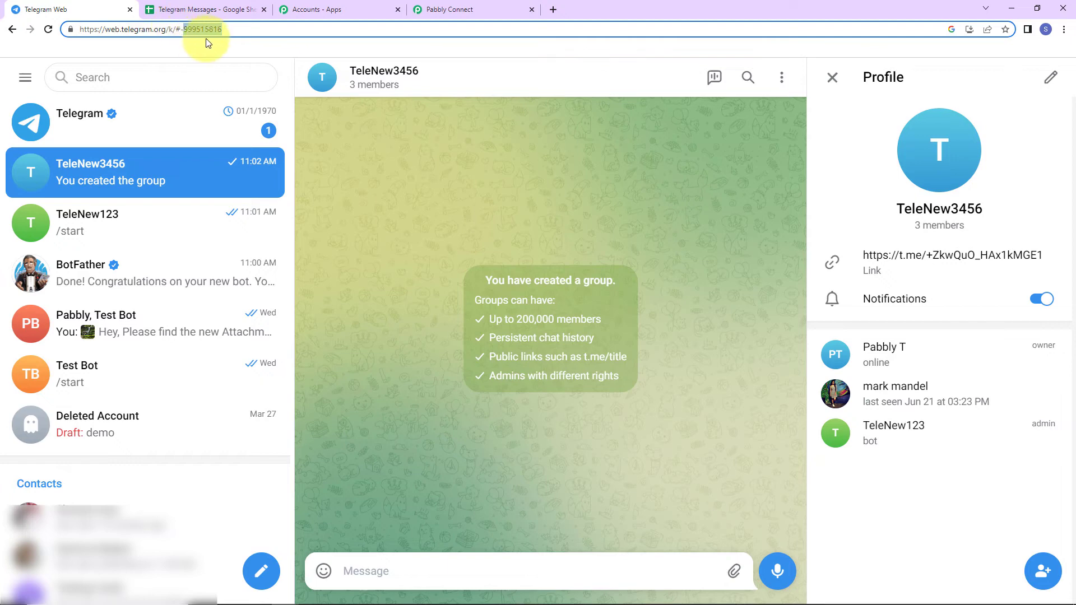
{"action": "left_click_drag", "start_coordinate": [181, 29], "coordinate": [238, 32]}
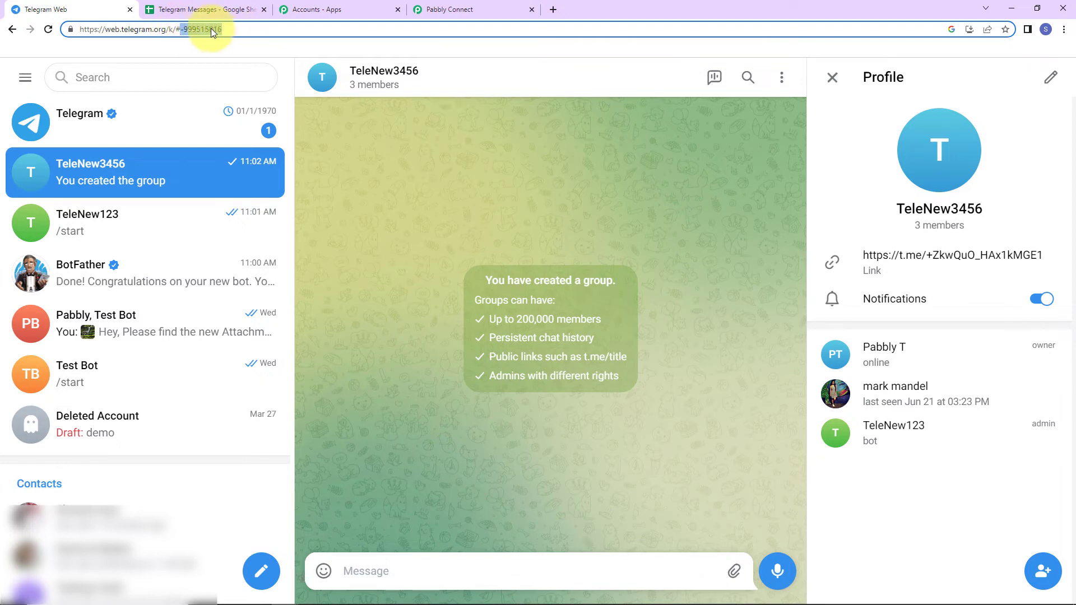
{"action": "right_click", "coordinate": [210, 28]}
{"action": "left_click", "coordinate": [238, 75]}
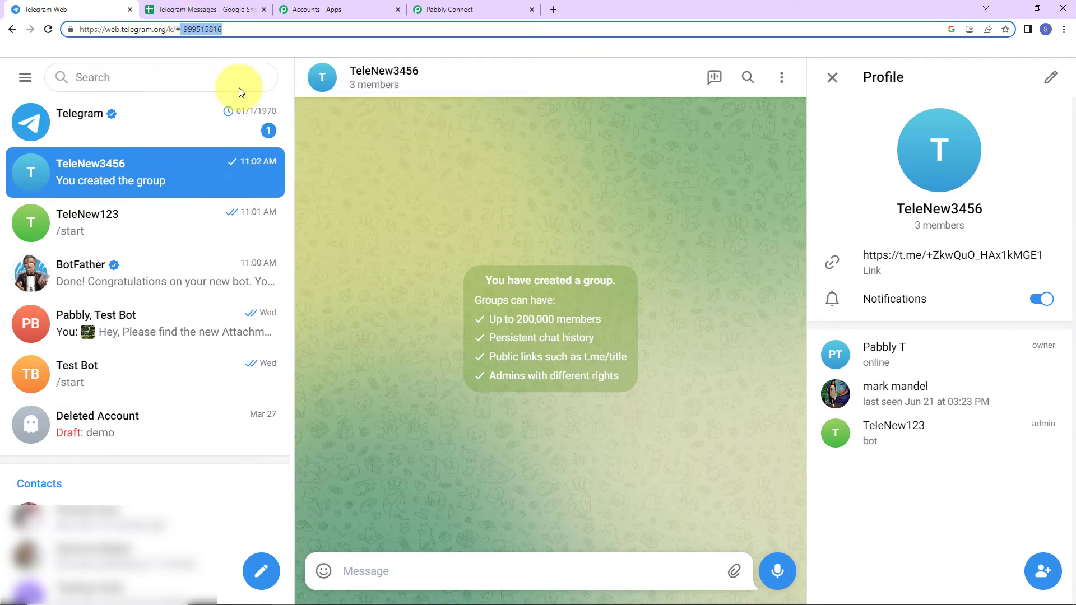
{"action": "left_click", "coordinate": [482, 8]}
Paste the copied group chat ID into the Chat ID field
{"action": "left_click", "coordinate": [322, 307]}
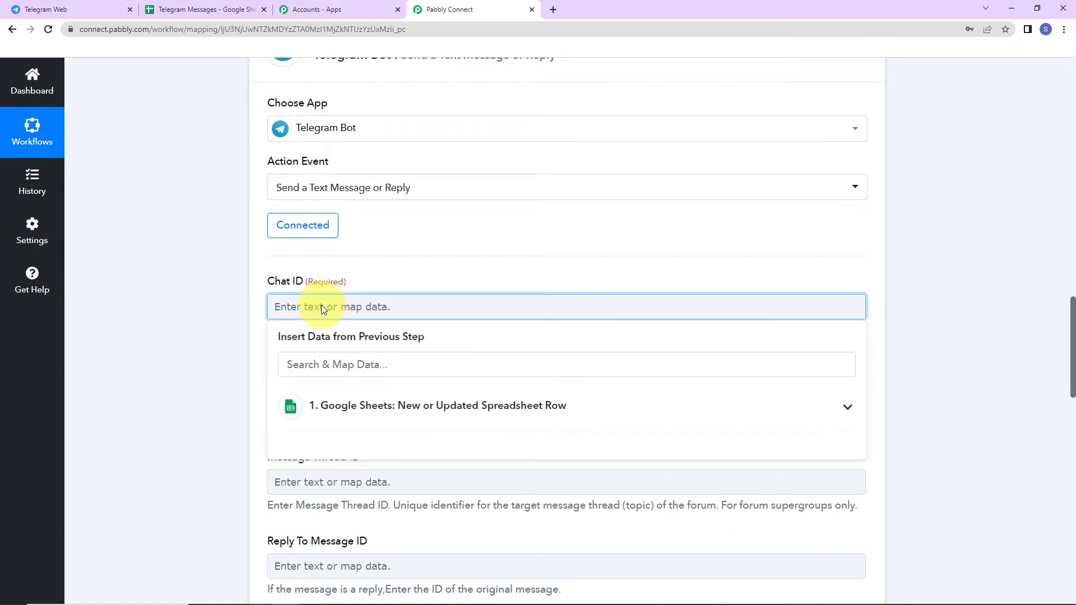
{"action": "key", "text": "ctrl+v"}
{"action": "left_click", "coordinate": [219, 273]}
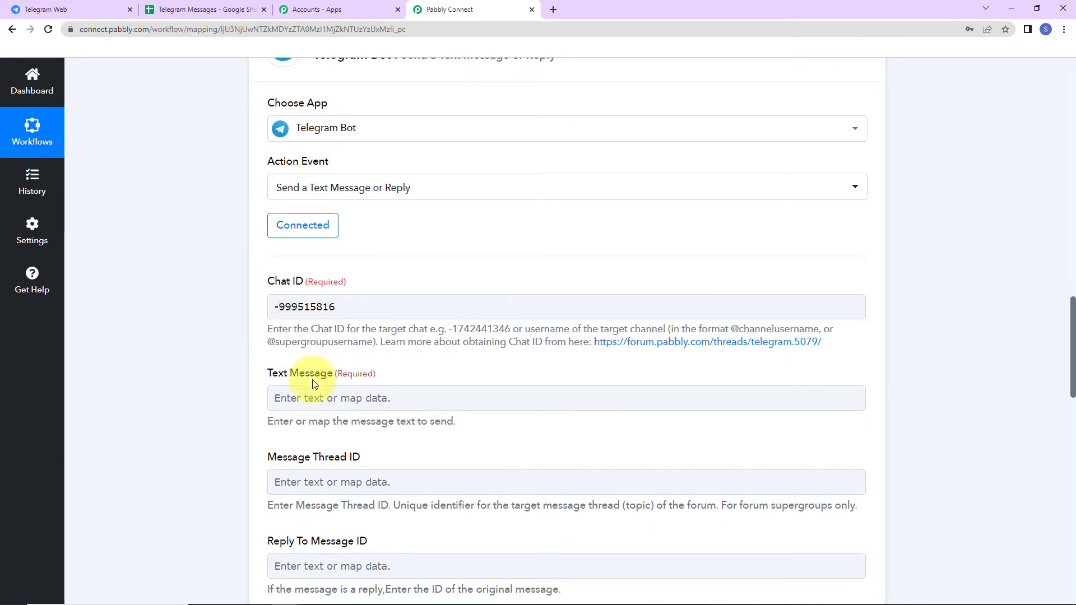
{"action": "scroll", "coordinate": [308, 348], "scroll_direction": "down", "scroll_amount": 2}
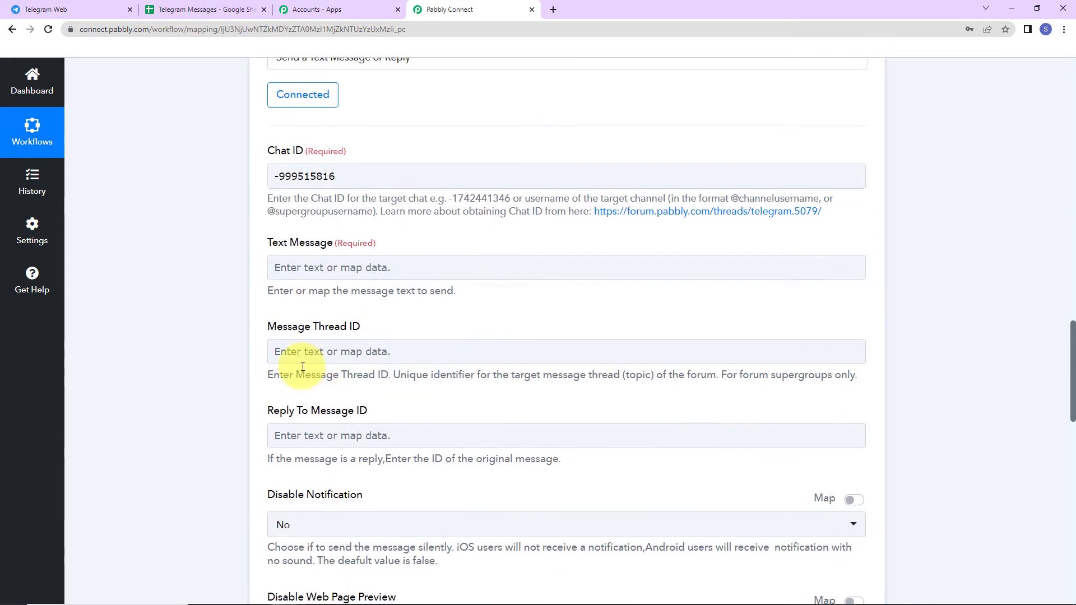
Begin the message text with 'Team,' and 'New Feedback:' on separate lines
{"action": "left_click", "coordinate": [313, 270]}
{"action": "type", "text": "Tea"}
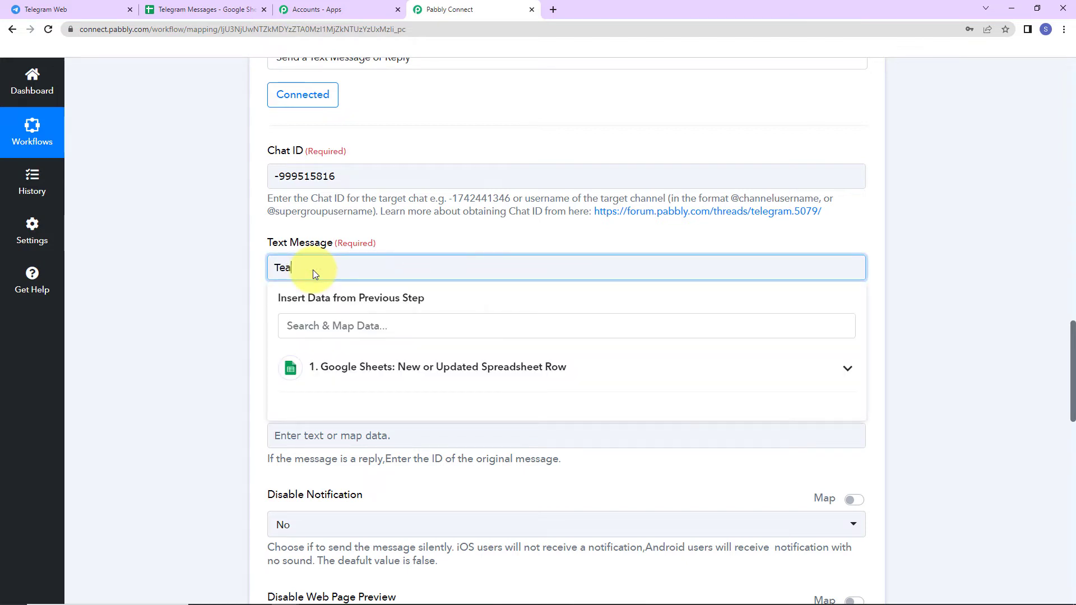
{"action": "type", "text": "m,"}
{"action": "key", "text": "Return"}
{"action": "type", "text": "N"}
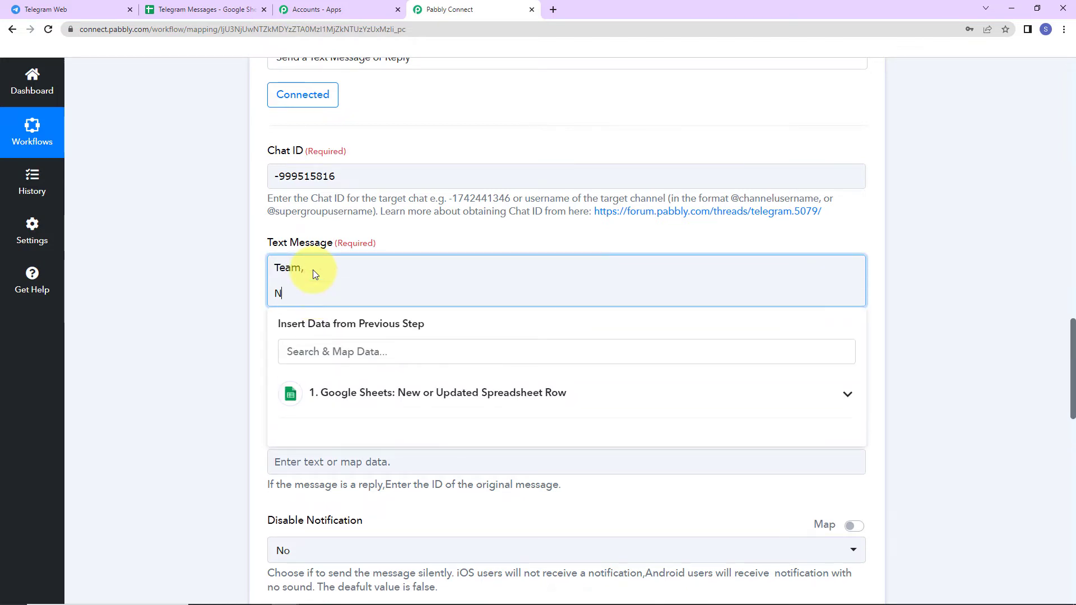
{"action": "type", "text": "ew Feedback:"}
{"action": "key", "text": "Return"}
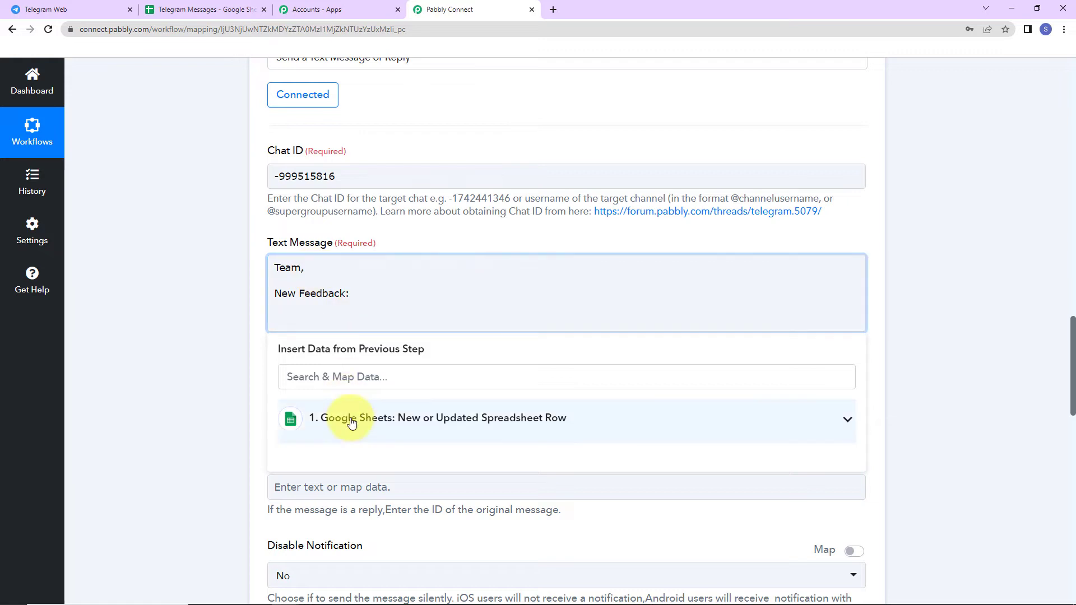
Add 'Name:' and 'Email Address:' lines mapped to the sheet row's Name and Email Address values
{"action": "left_click", "coordinate": [465, 417]}
{"action": "scroll", "coordinate": [465, 415], "scroll_direction": "down", "scroll_amount": 5}
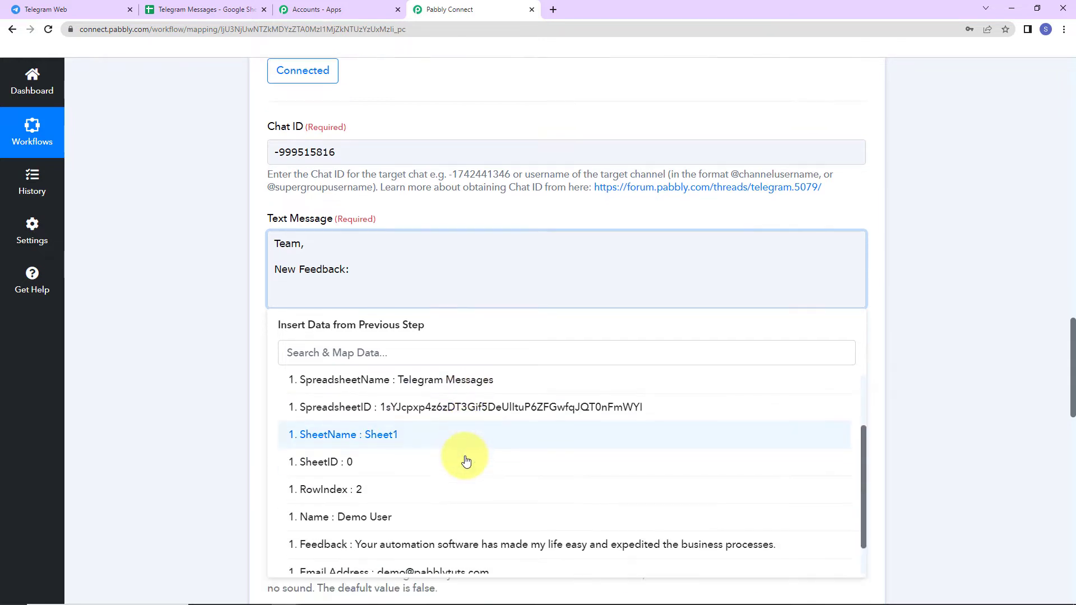
{"action": "scroll", "coordinate": [466, 461], "scroll_direction": "down", "scroll_amount": 2}
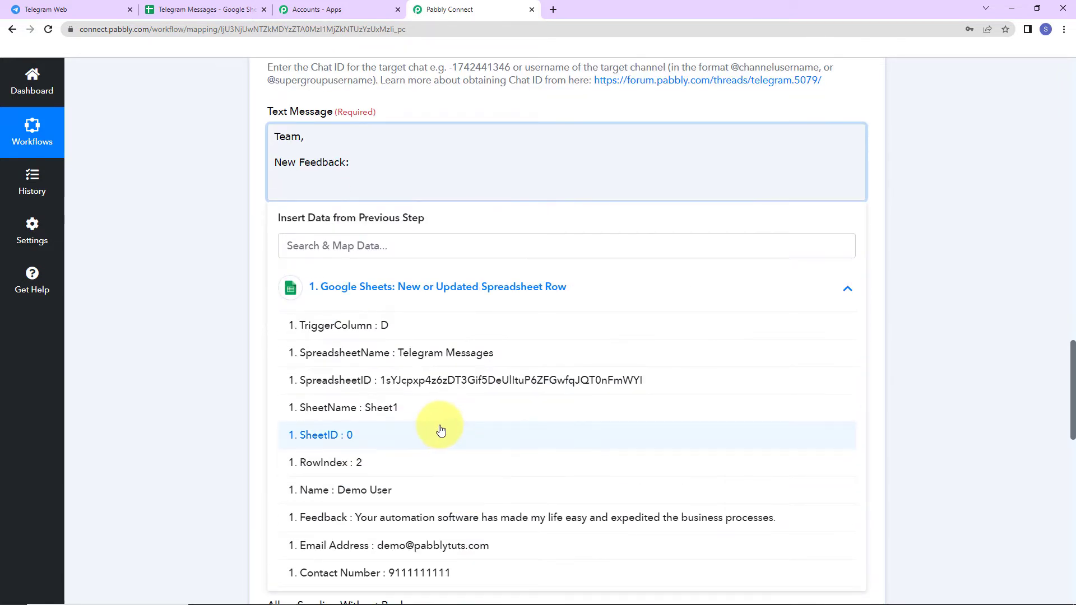
{"action": "left_click", "coordinate": [291, 184]}
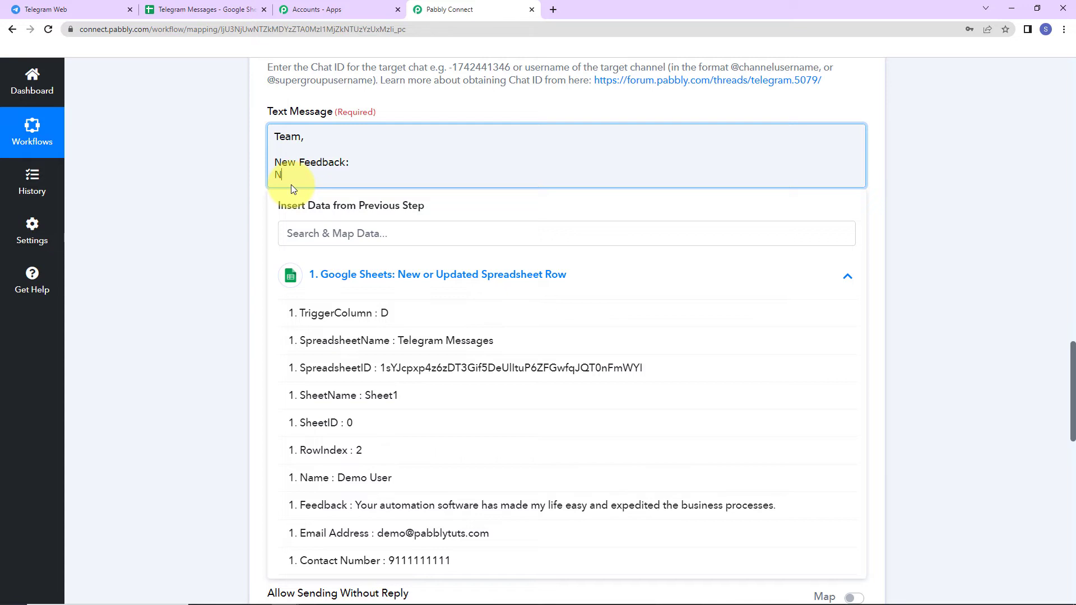
{"action": "type", "text": "Name:"}
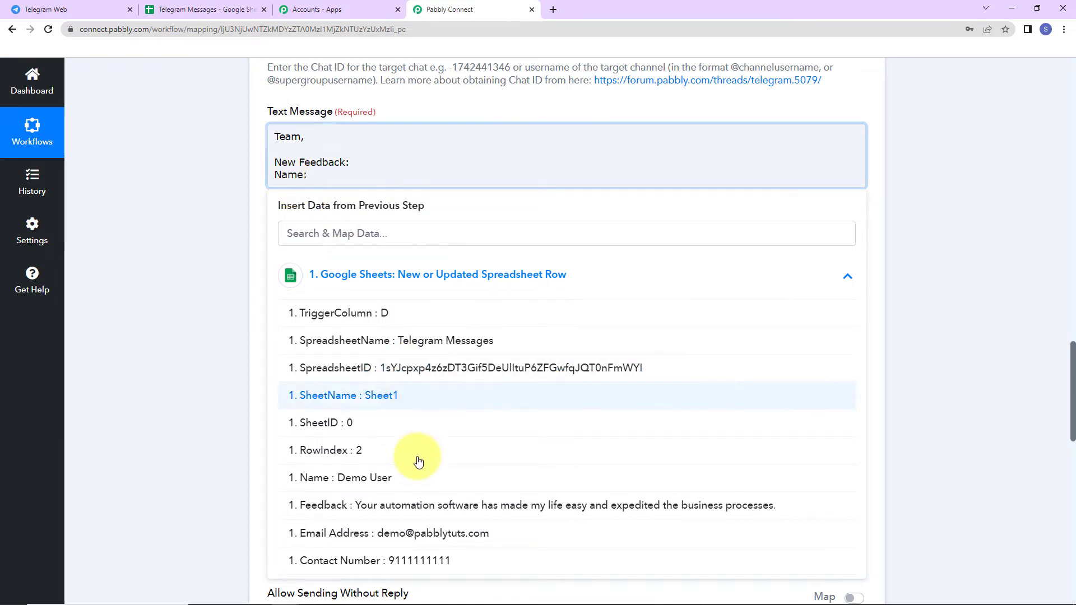
{"action": "left_click", "coordinate": [372, 479]}
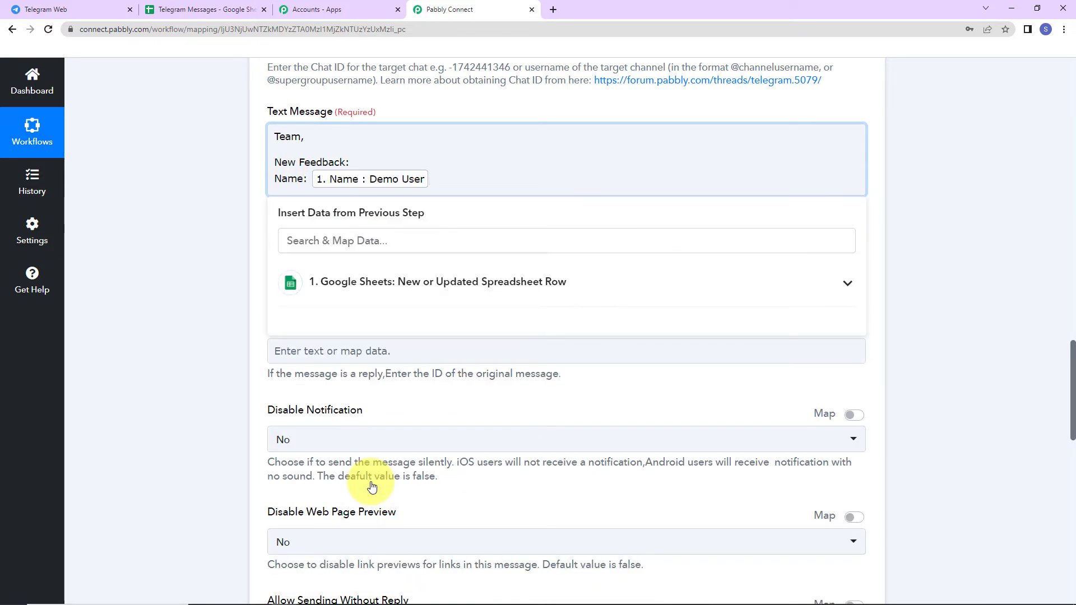
{"action": "type", "text": "Em"}
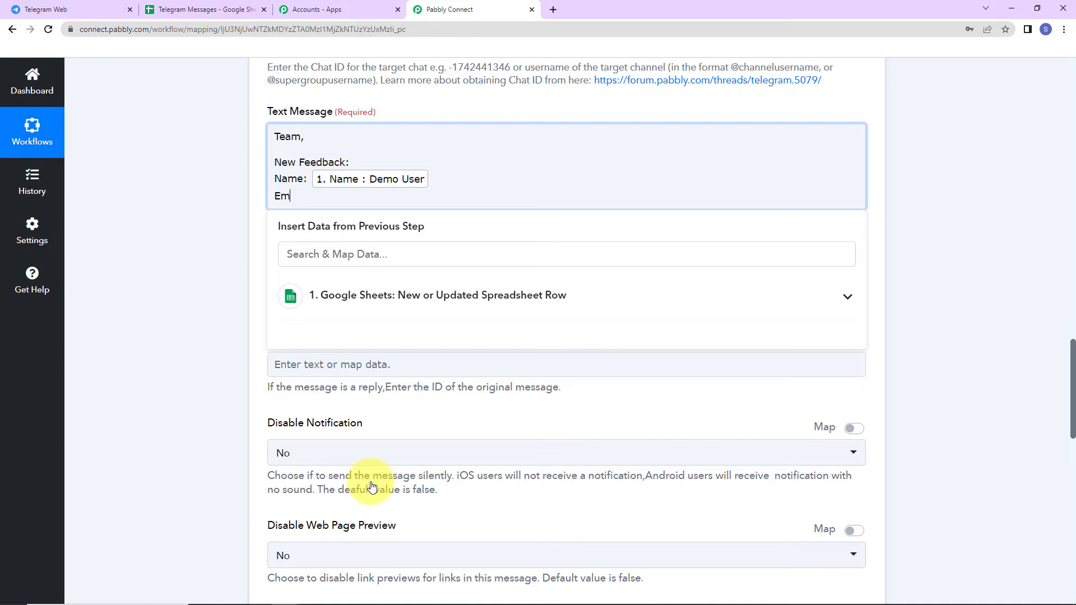
{"action": "type", "text": "ail Address:"}
{"action": "left_click", "coordinate": [434, 295]}
{"action": "left_click", "coordinate": [473, 554]}
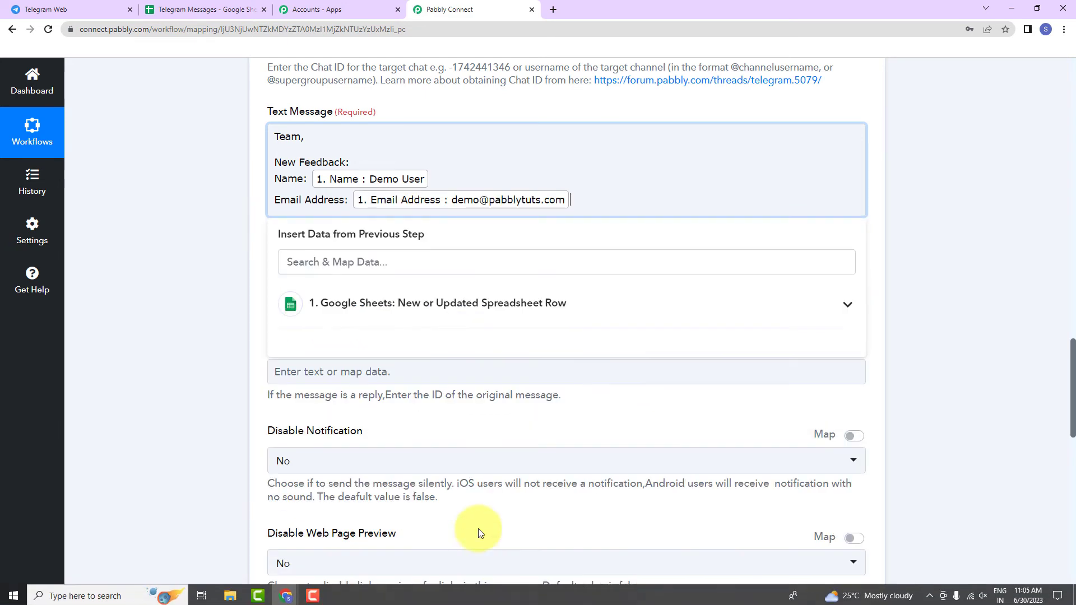
Add a 'Feedback:' line mapped to the row's Feedback value, then a closing 'Regards' line
{"action": "key", "text": "Return"}
{"action": "type", "text": "F"}
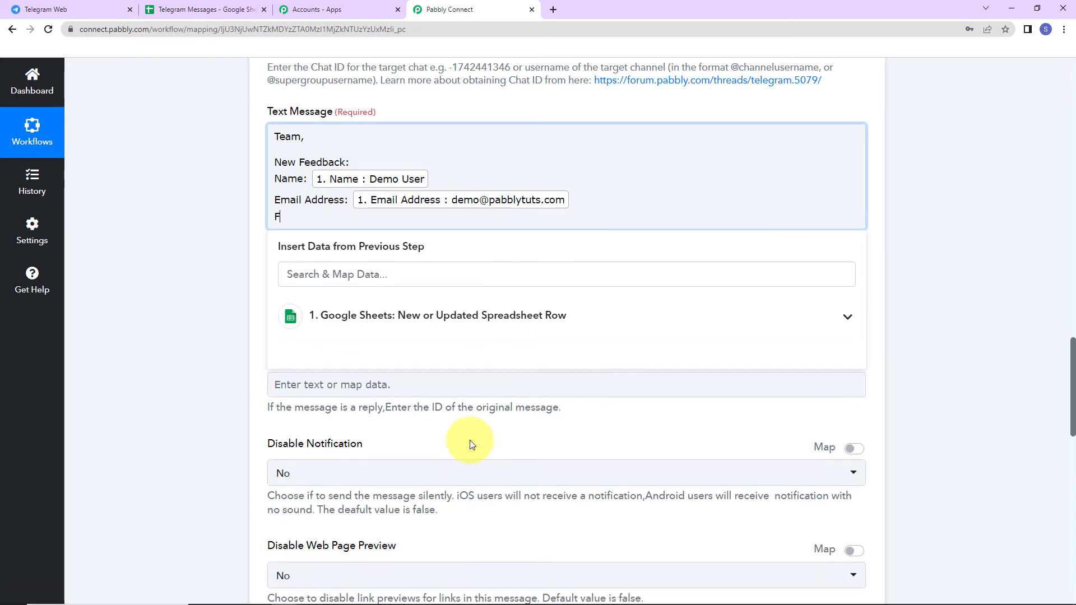
{"action": "type", "text": "eedback:"}
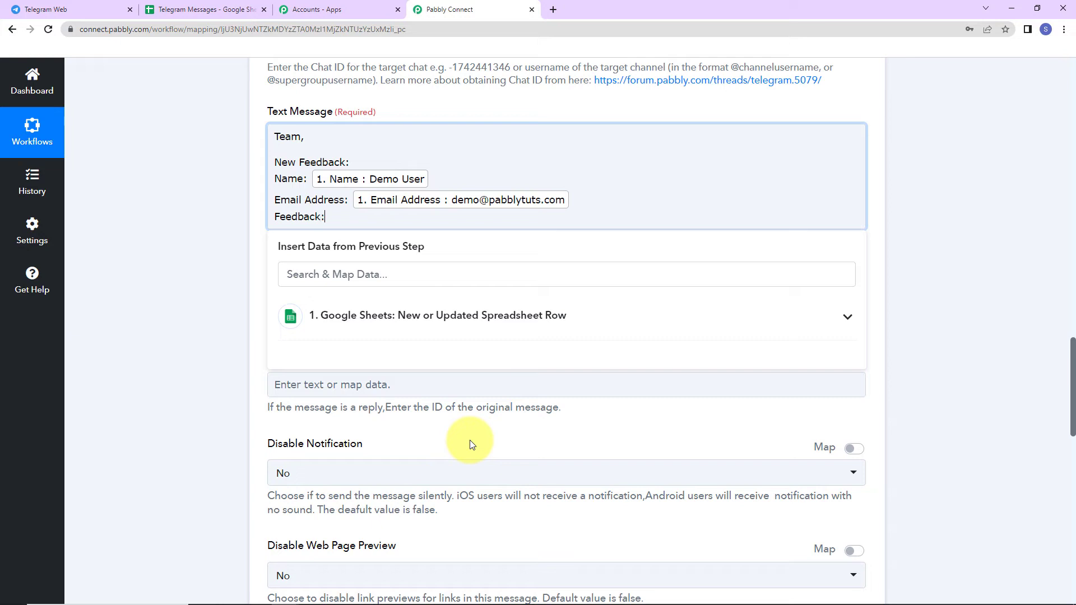
{"action": "left_click", "coordinate": [481, 319]}
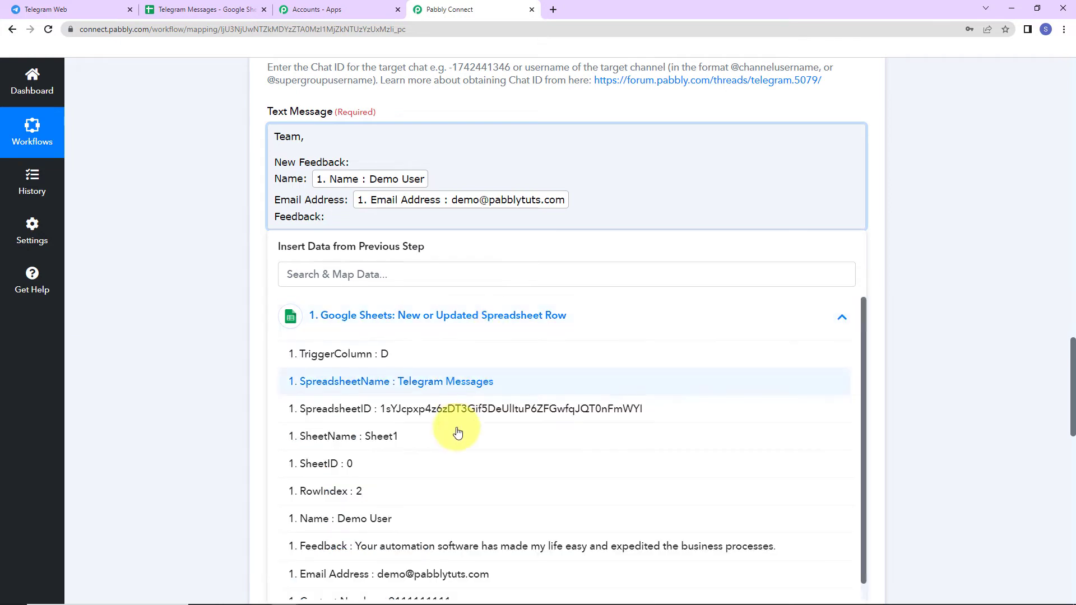
{"action": "left_click", "coordinate": [414, 544]}
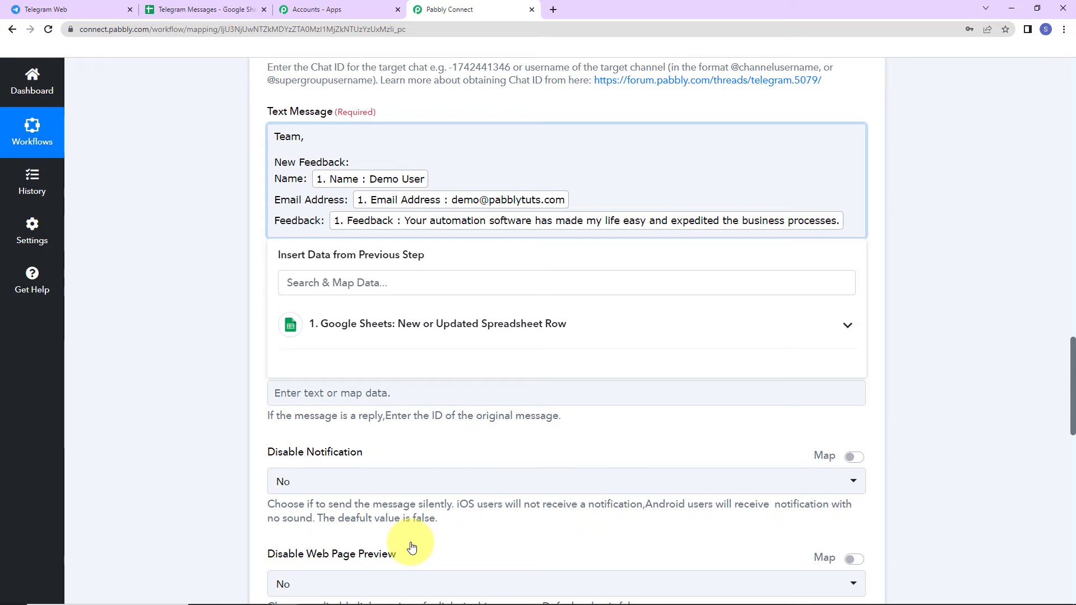
{"action": "key", "text": "Return"}
{"action": "type", "text": "Regards"}
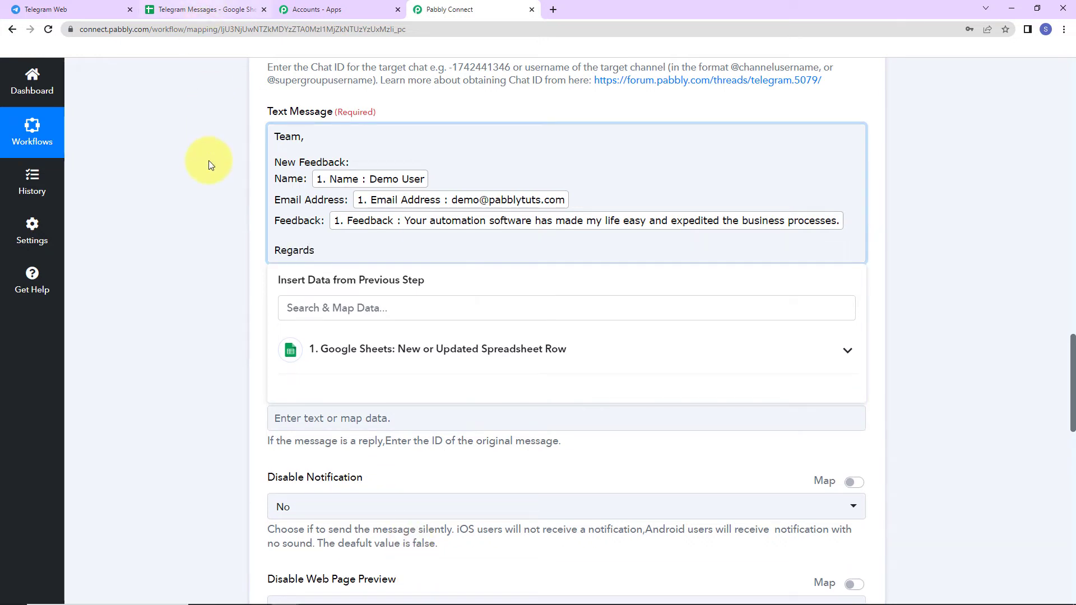
{"action": "left_click", "coordinate": [208, 165]}
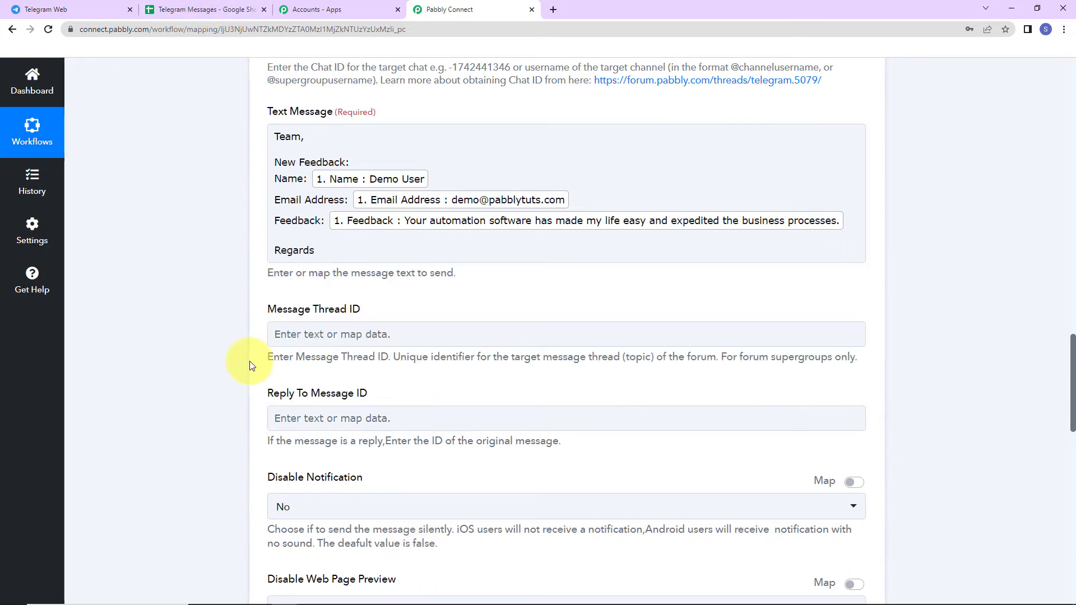
{"action": "left_click", "coordinate": [291, 171]}
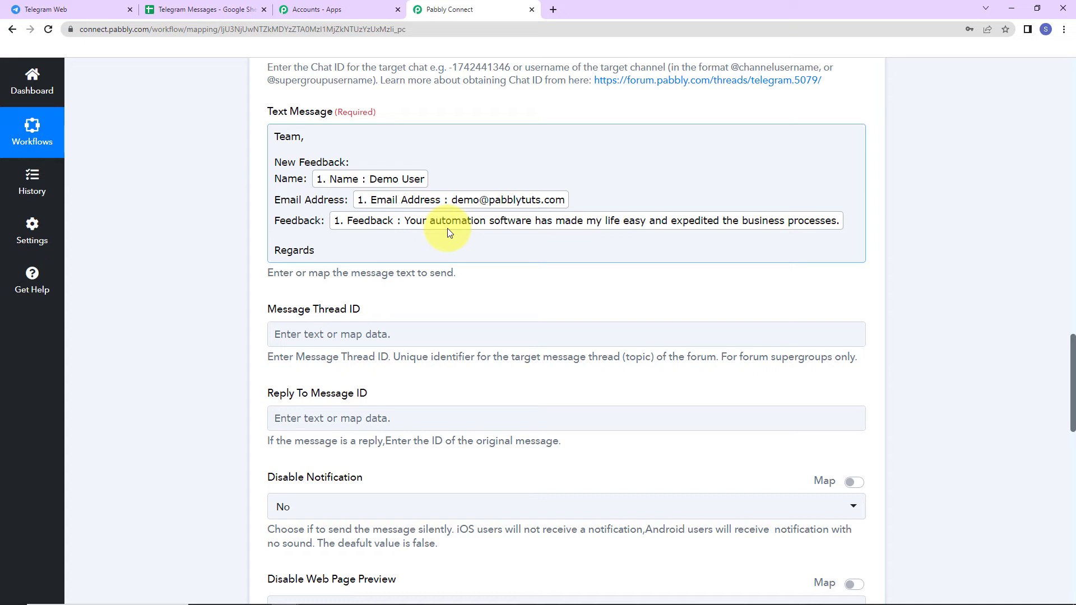
{"action": "scroll", "coordinate": [452, 352], "scroll_direction": "down", "scroll_amount": 2}
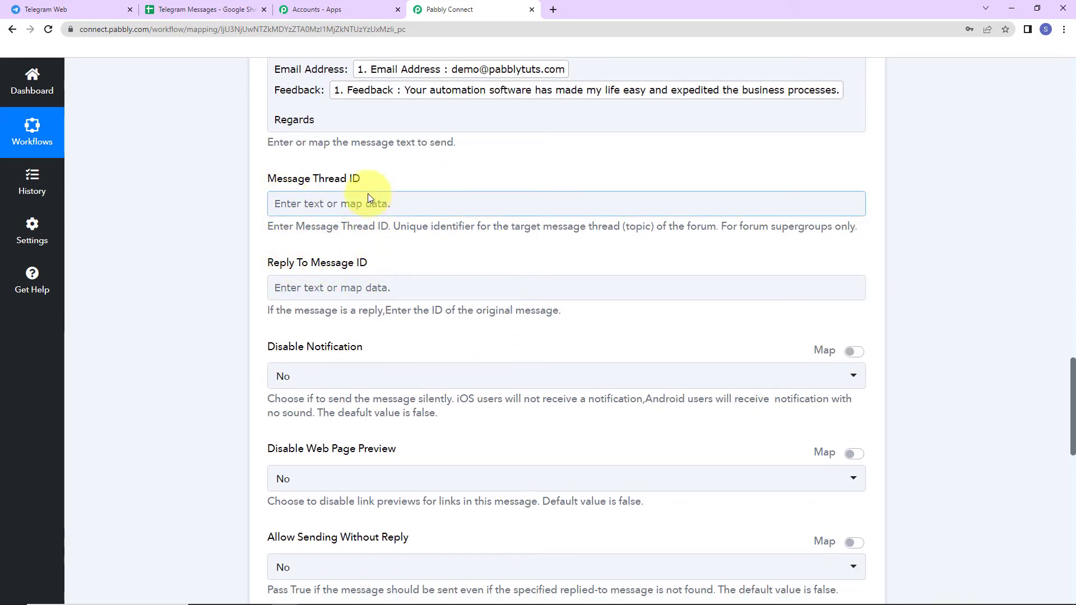
{"action": "scroll", "coordinate": [390, 381], "scroll_direction": "down", "scroll_amount": 3}
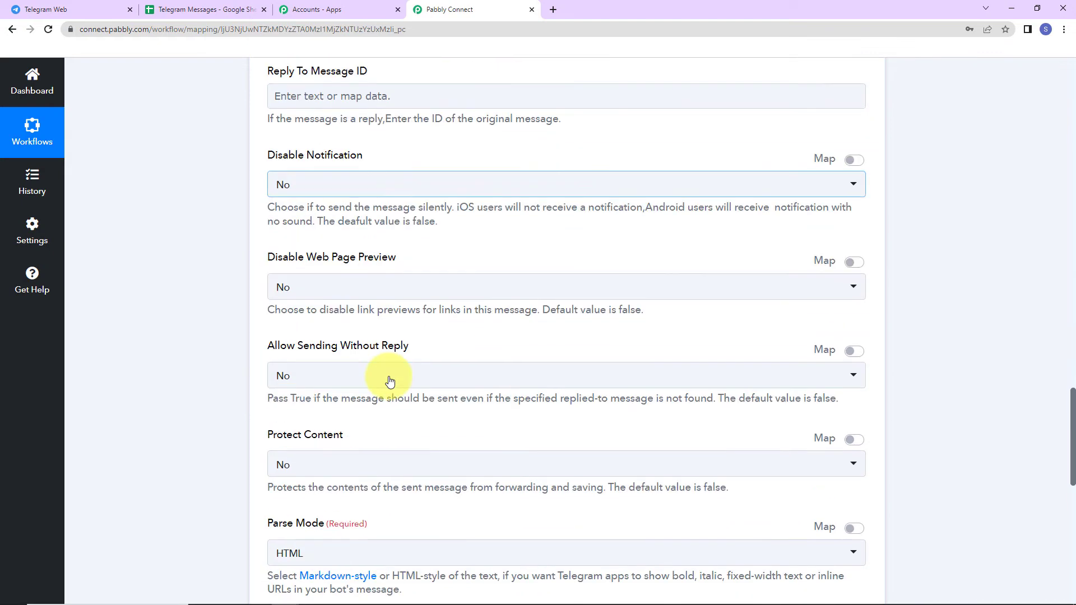
{"action": "scroll", "coordinate": [391, 381], "scroll_direction": "down", "scroll_amount": 1}
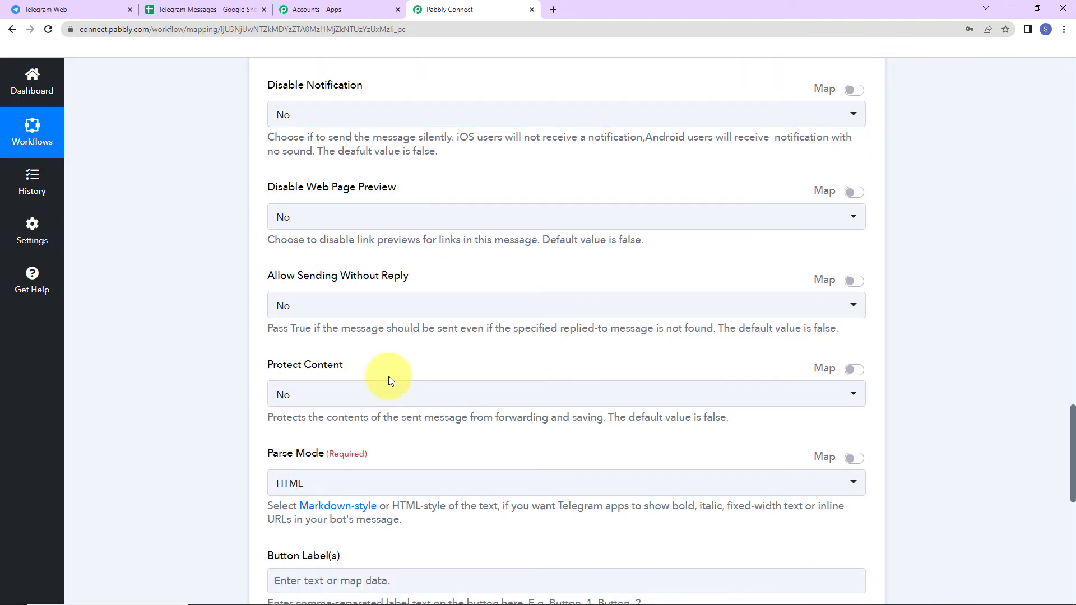
{"action": "scroll", "coordinate": [391, 381], "scroll_direction": "down", "scroll_amount": 4}
{"action": "left_click", "coordinate": [385, 225]}
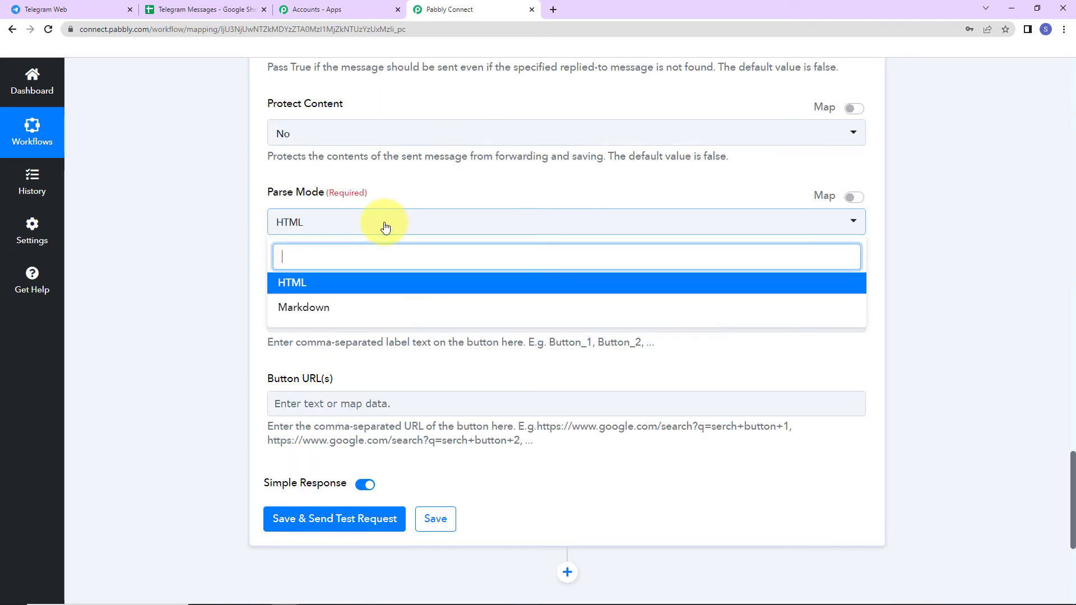
{"action": "left_click", "coordinate": [385, 225]}
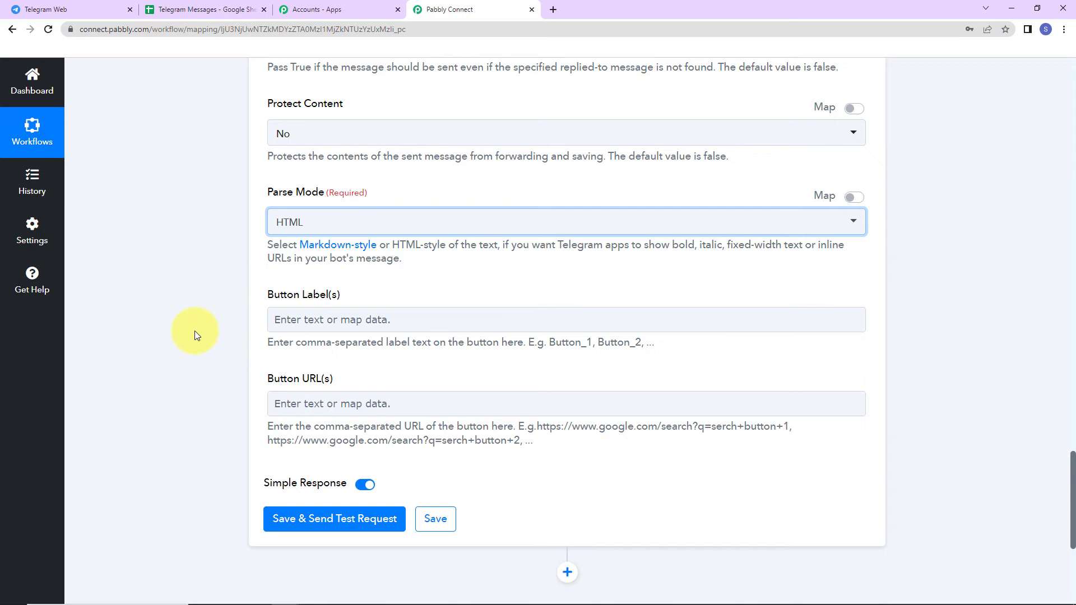
Save the Telegram step with a test request and confirm the message arrived in TeleNew3456
{"action": "left_click", "coordinate": [288, 518]}
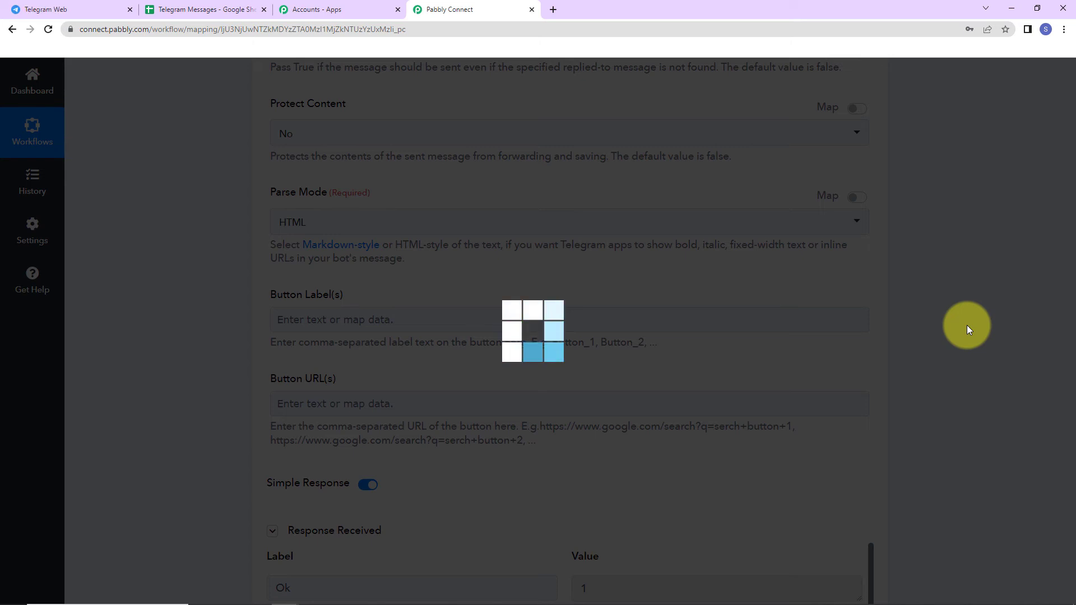
{"action": "scroll", "coordinate": [963, 400], "scroll_direction": "down", "scroll_amount": 9}
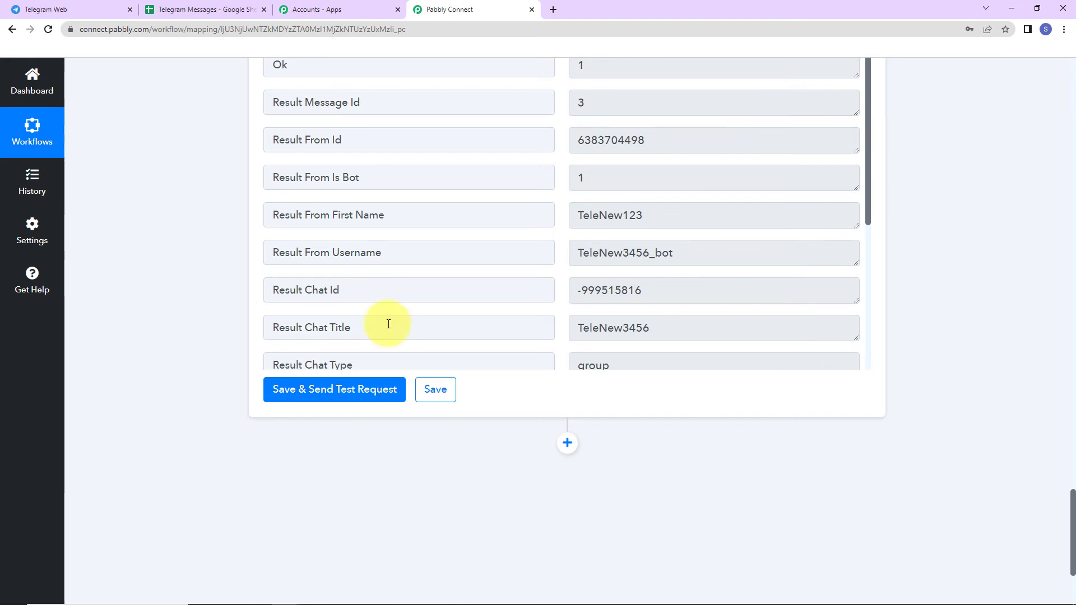
{"action": "left_click", "coordinate": [66, 7]}
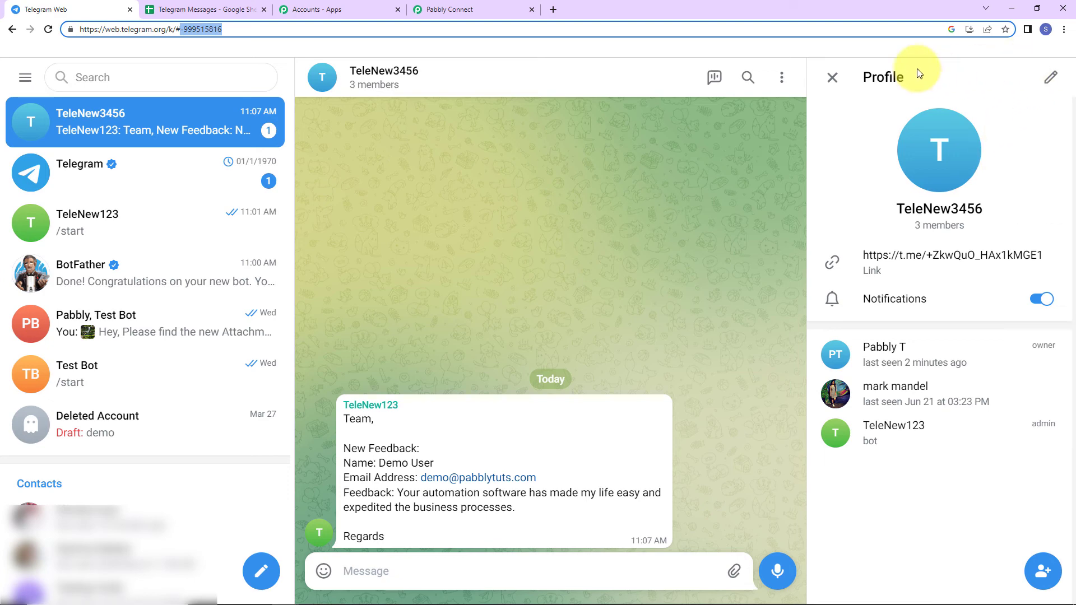
{"action": "left_click", "coordinate": [832, 77]}
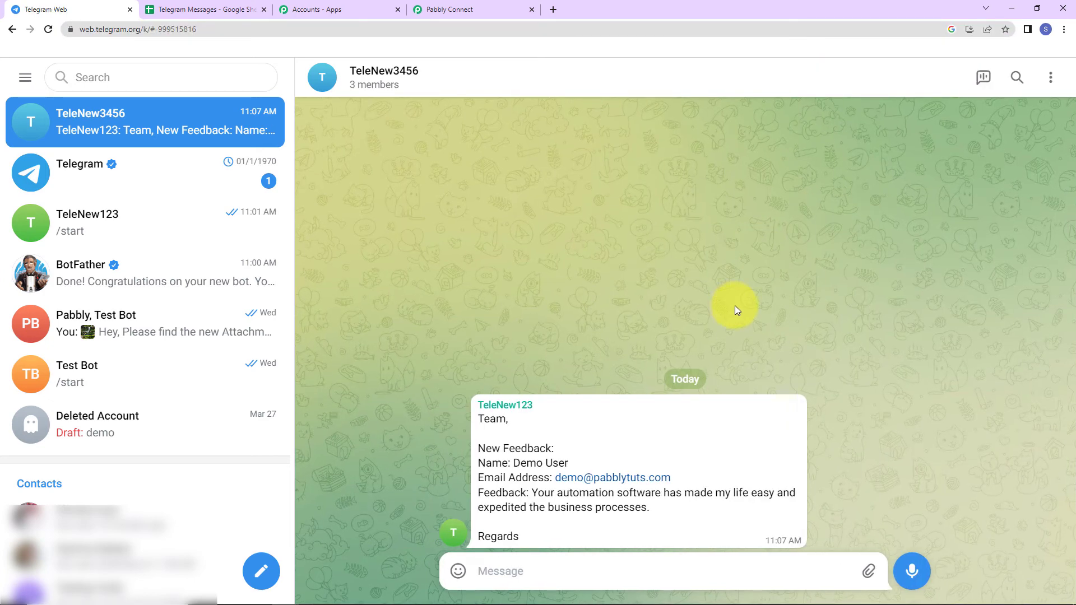
{"action": "left_click", "coordinate": [168, 9]}
Enter a name, e-mail address, contact number and 'Test Feedback' into cells A3 to D3
{"action": "left_click", "coordinate": [73, 227]}
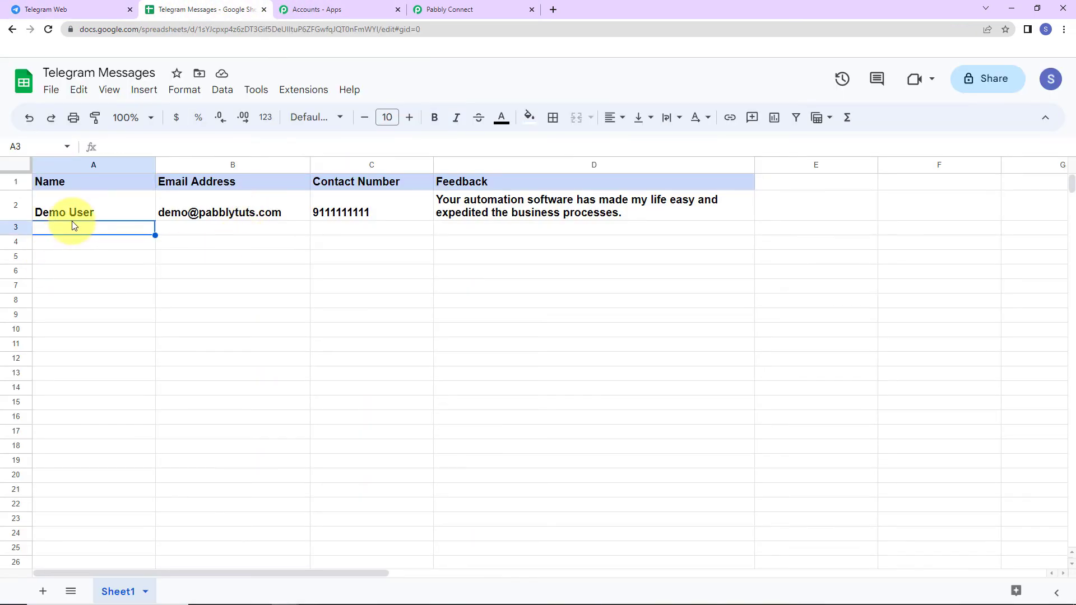
{"action": "type", "text": "Dummy New"}
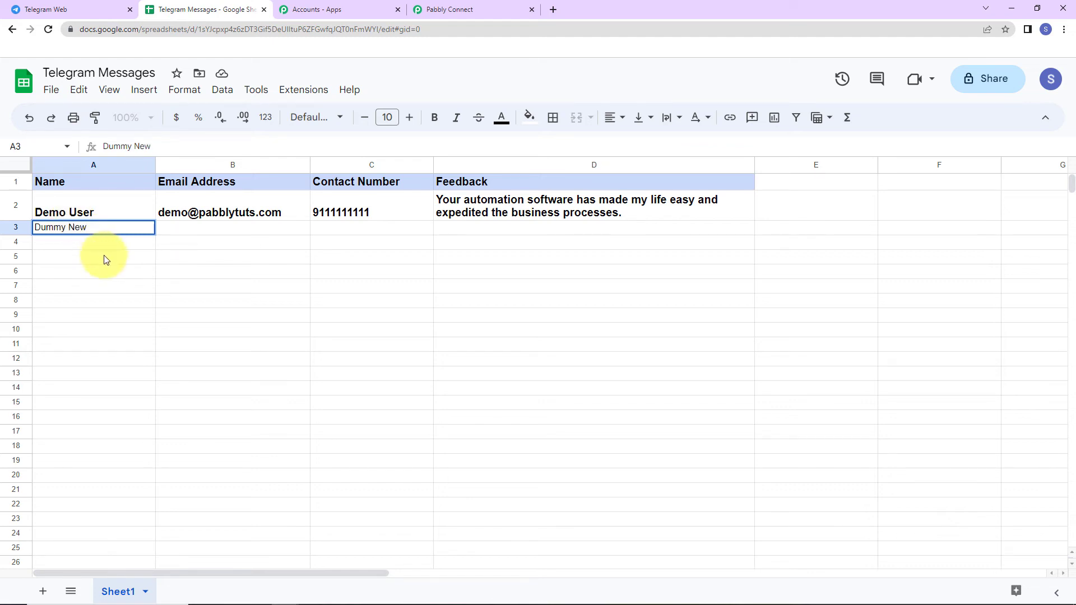
{"action": "key", "text": "Return"}
{"action": "left_click", "coordinate": [203, 231]}
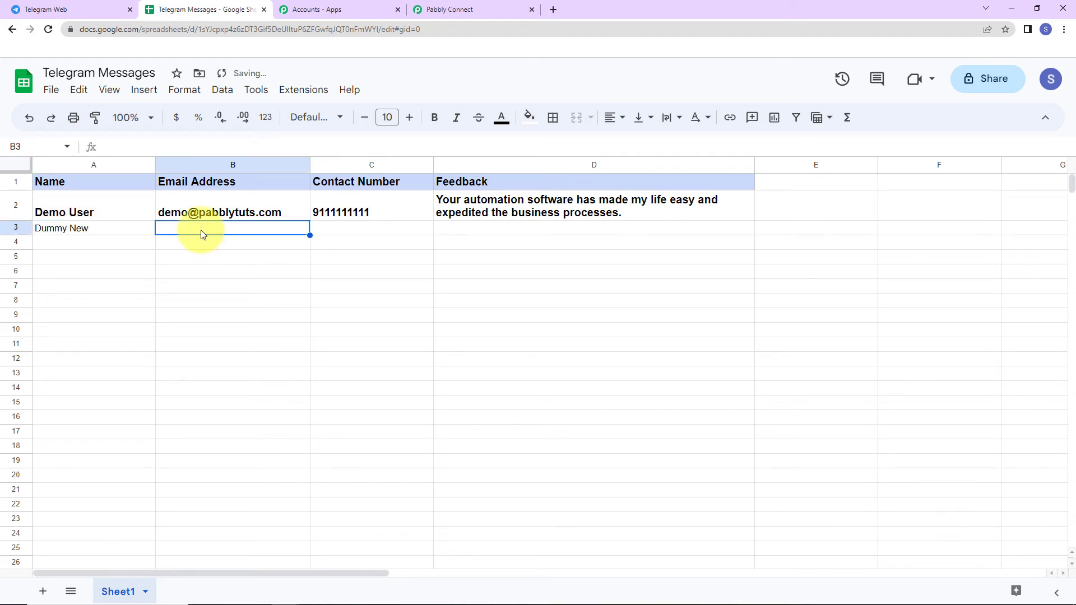
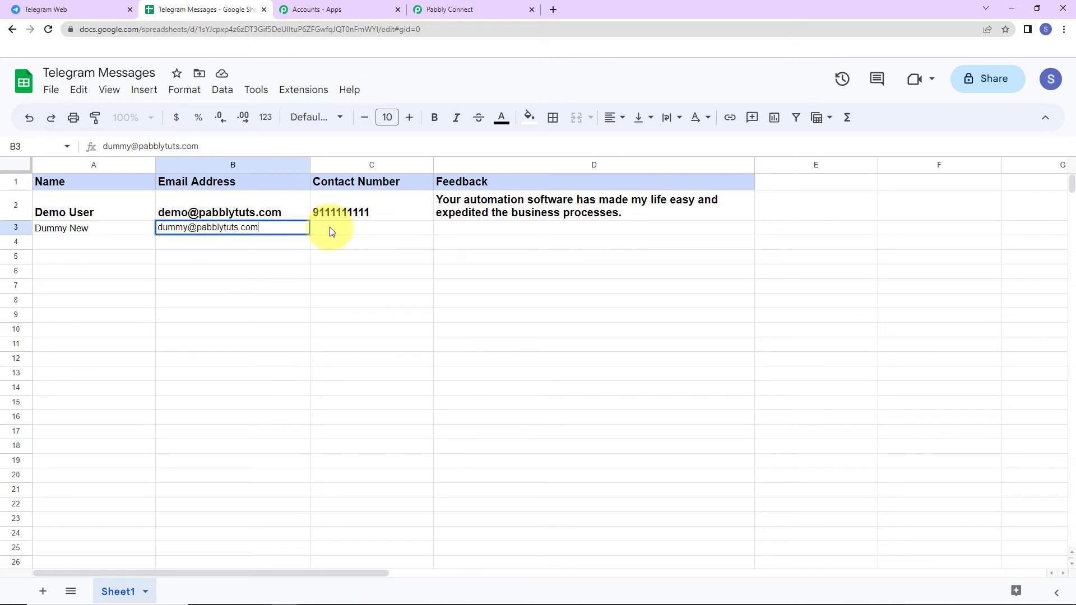
{"action": "left_click", "coordinate": [332, 232]}
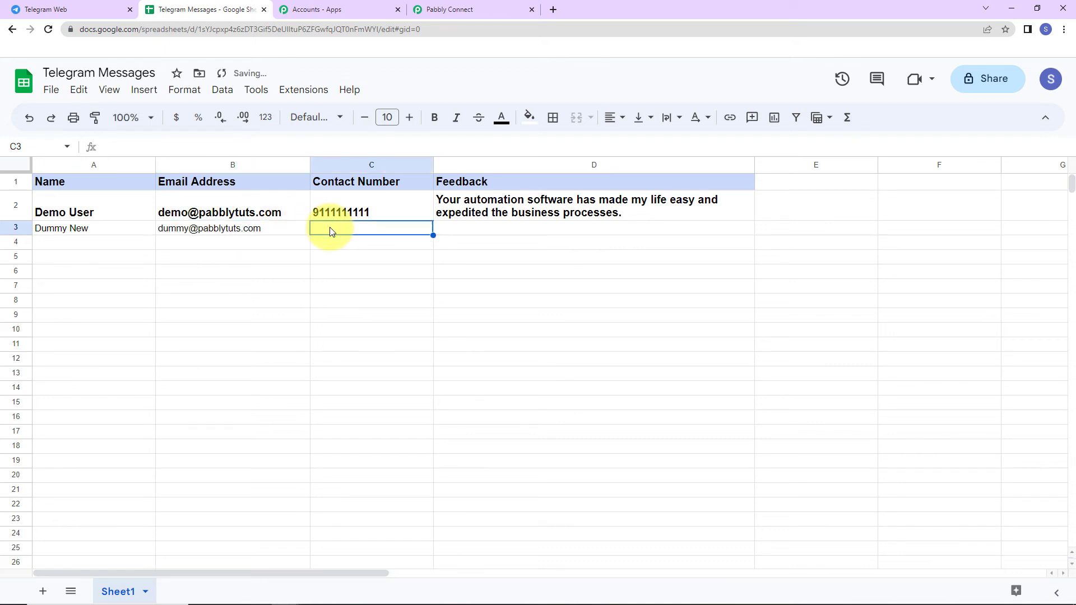
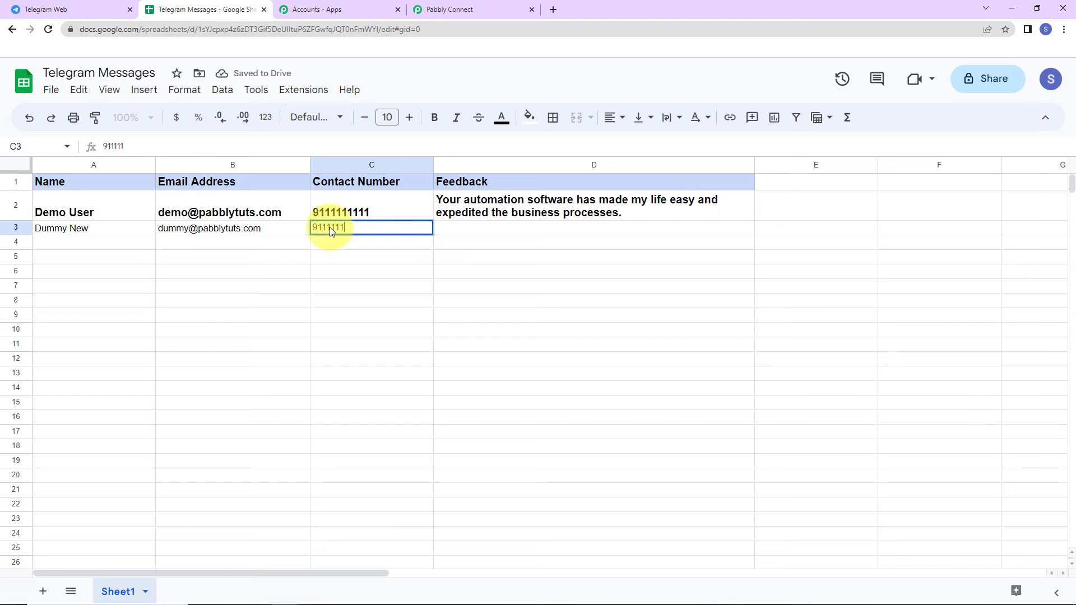
{"action": "left_click", "coordinate": [463, 228]}
{"action": "type", "text": "Test "}
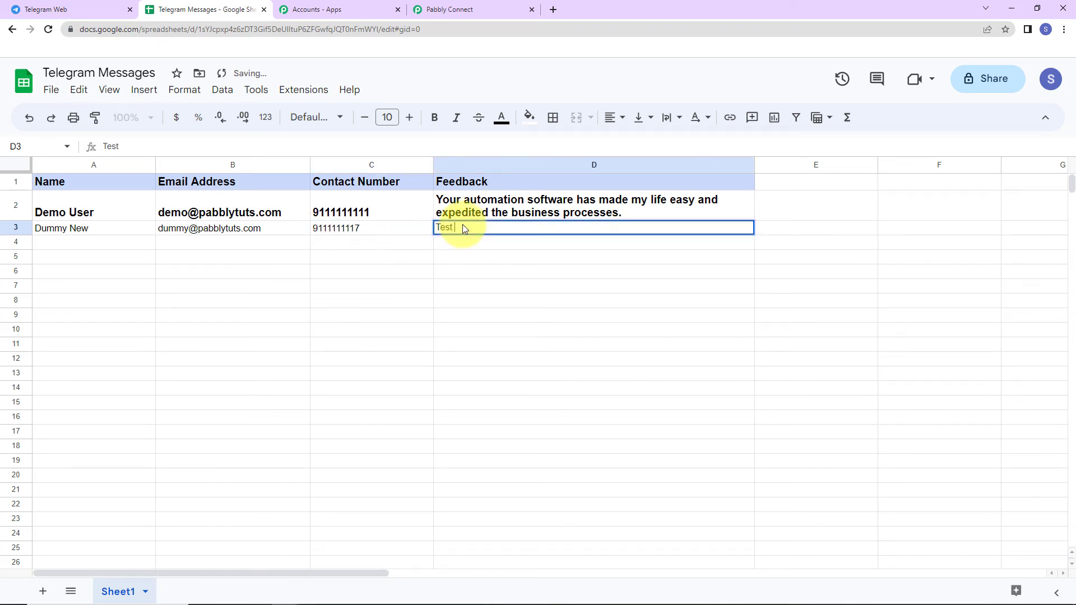
{"action": "type", "text": "Feedback"}
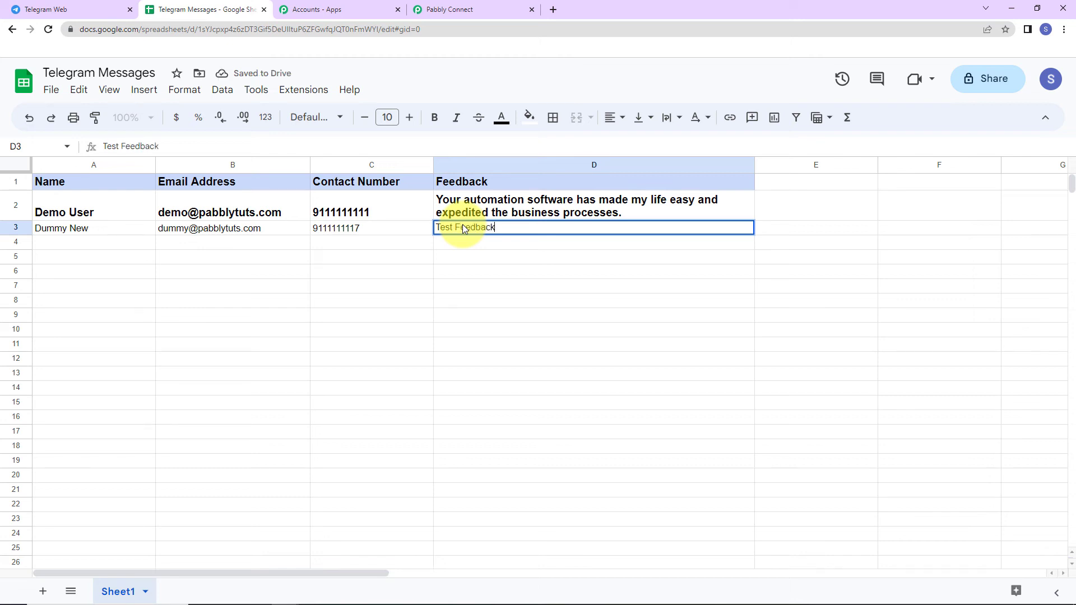
Paint row 2's formatting onto cells A3 through D3
{"action": "left_click", "coordinate": [61, 213]}
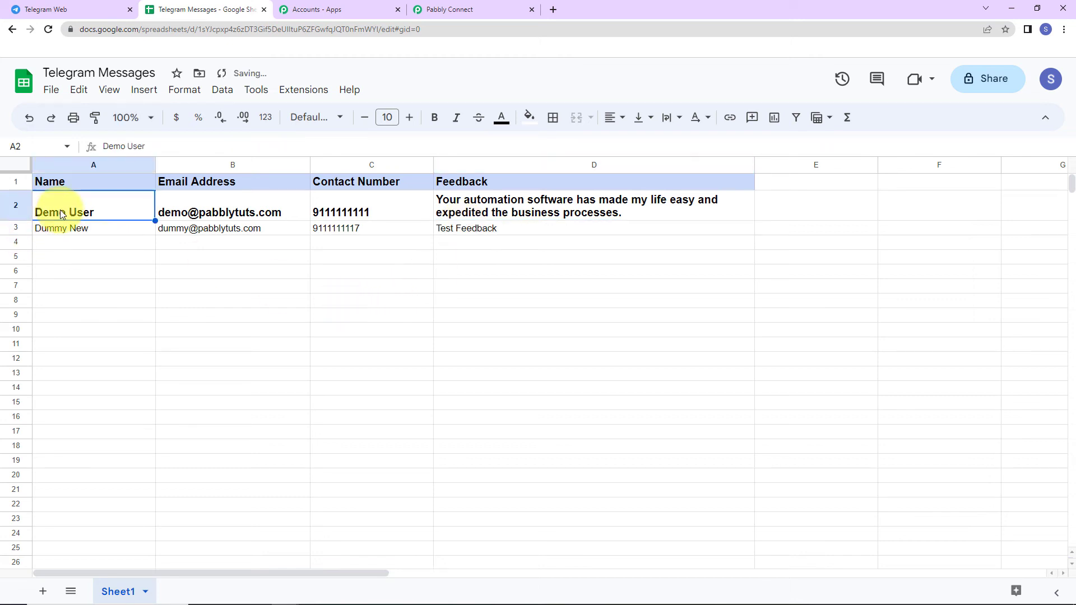
{"action": "left_click", "coordinate": [96, 117]}
{"action": "left_click_drag", "start_coordinate": [81, 229], "coordinate": [457, 236]}
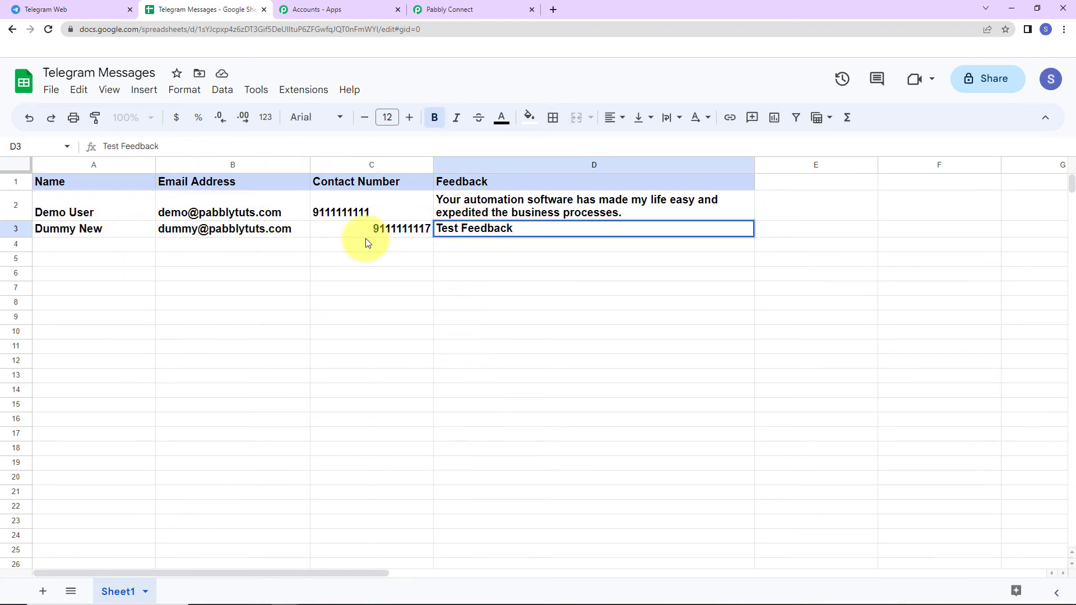
{"action": "double_click", "coordinate": [454, 236]}
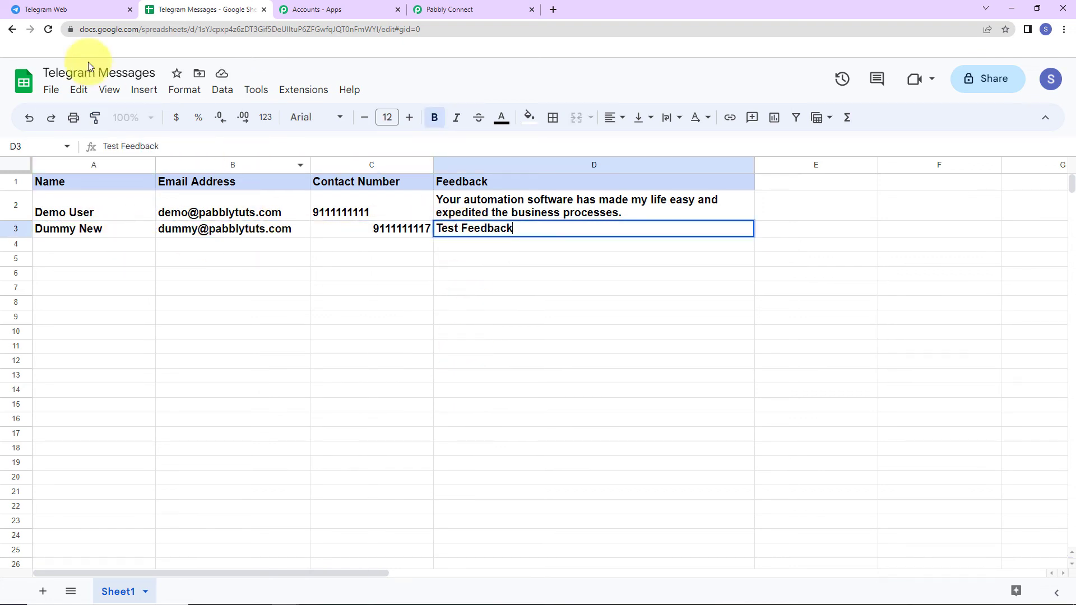
Verify the new feedback message posted in the Telegram group, then return to the workflow
{"action": "left_click", "coordinate": [40, 9]}
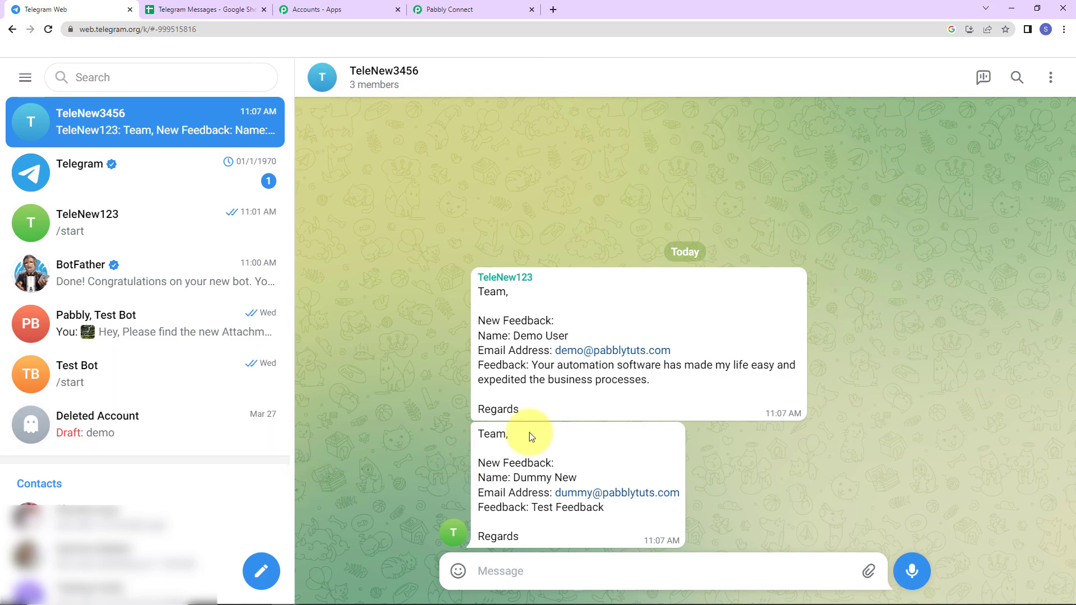
{"action": "left_click", "coordinate": [476, 10]}
{"action": "scroll", "coordinate": [925, 363], "scroll_direction": "up", "scroll_amount": 5}
{"action": "scroll", "coordinate": [940, 361], "scroll_direction": "up", "scroll_amount": 15}
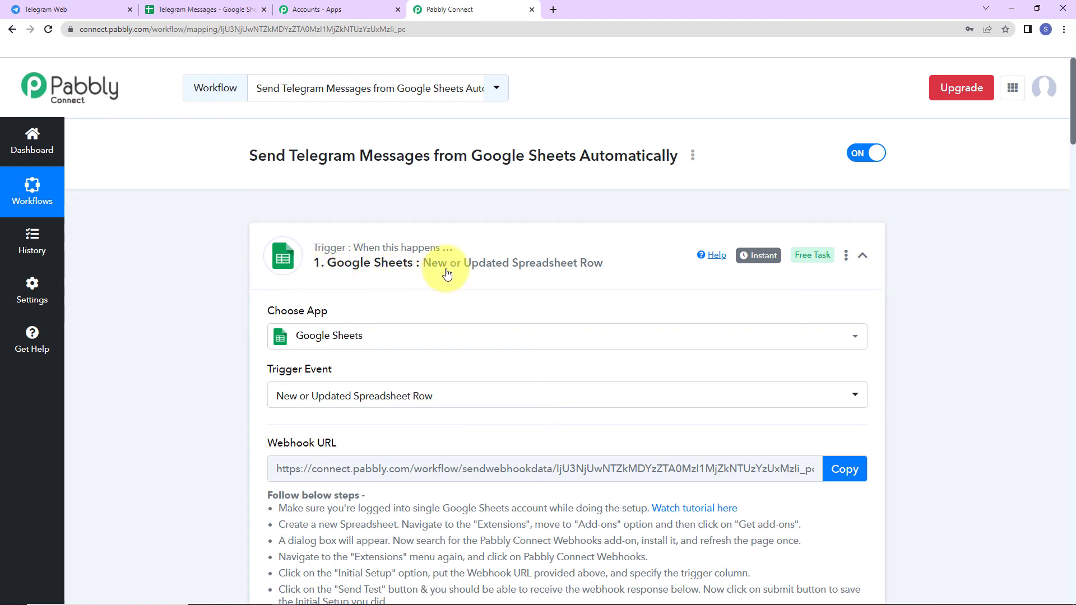
Collapse the Google Sheets trigger and the Telegram Bot action steps
{"action": "left_click", "coordinate": [862, 259]}
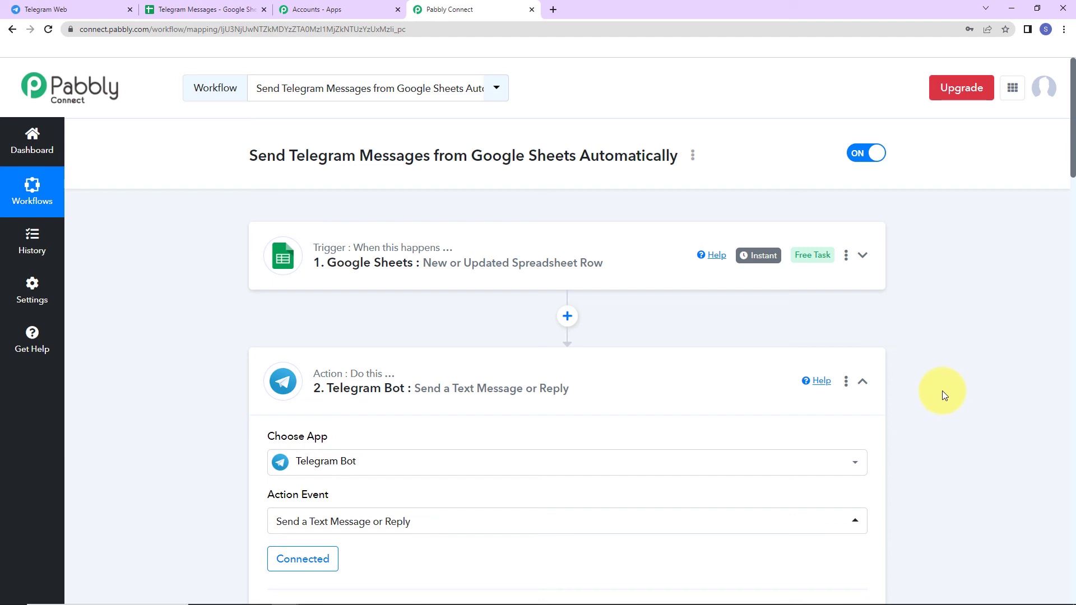
{"action": "left_click", "coordinate": [862, 382]}
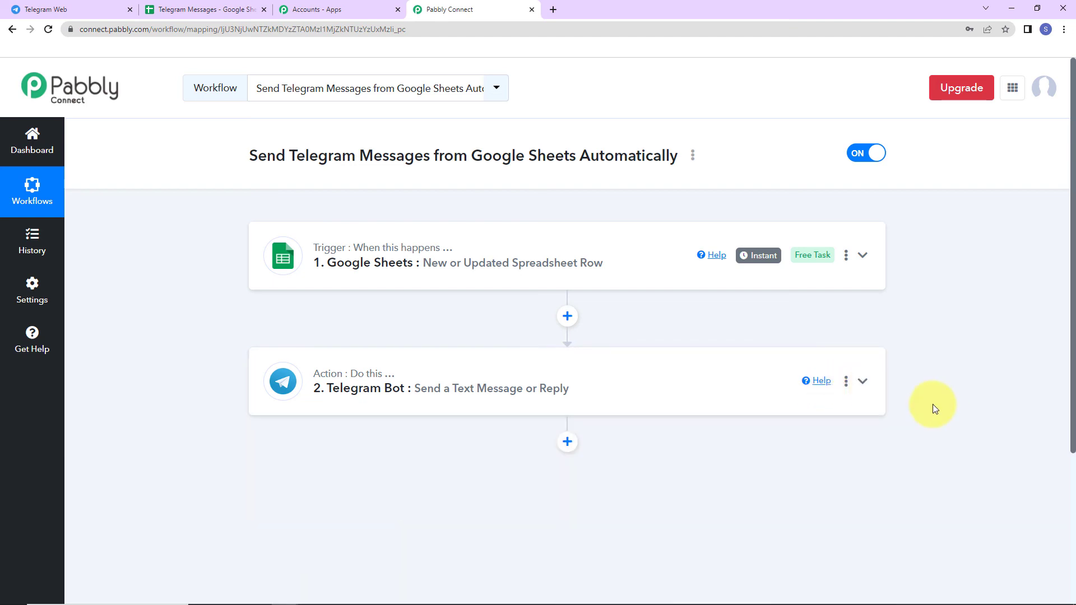